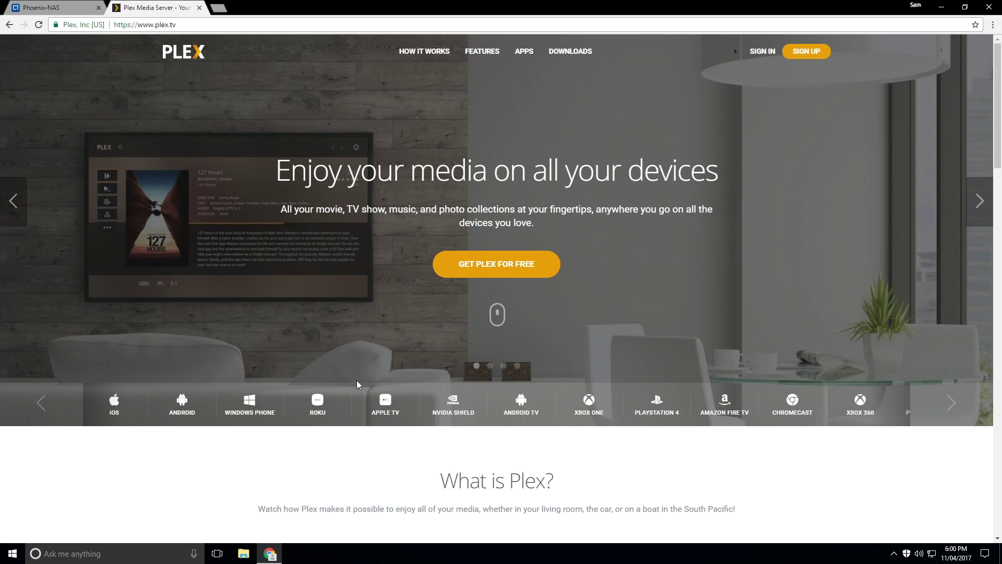
Go to the Plex Media Server downloads and select QNAP as the platform
scroll(435, 402, down, 1)
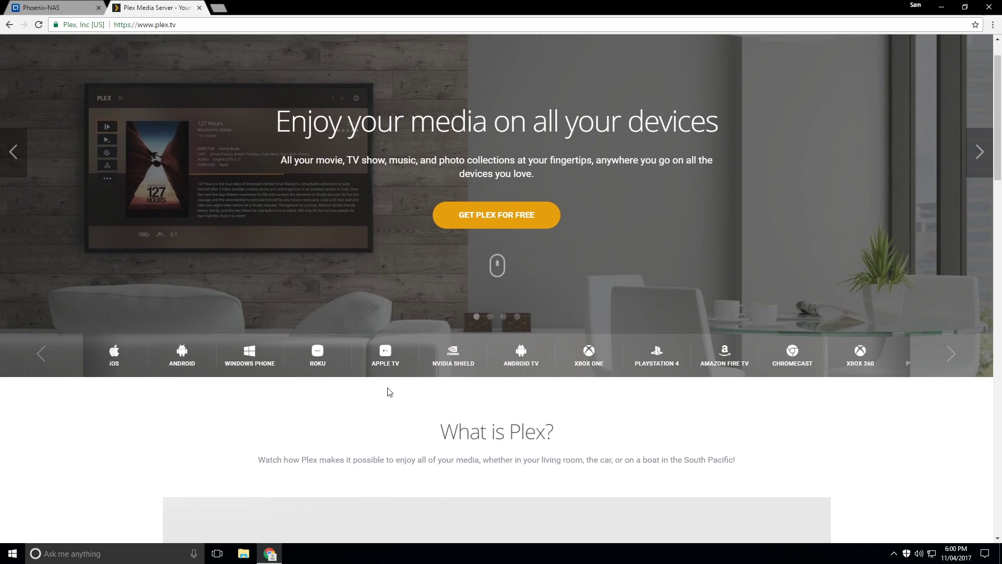
scroll(323, 223, up, 1)
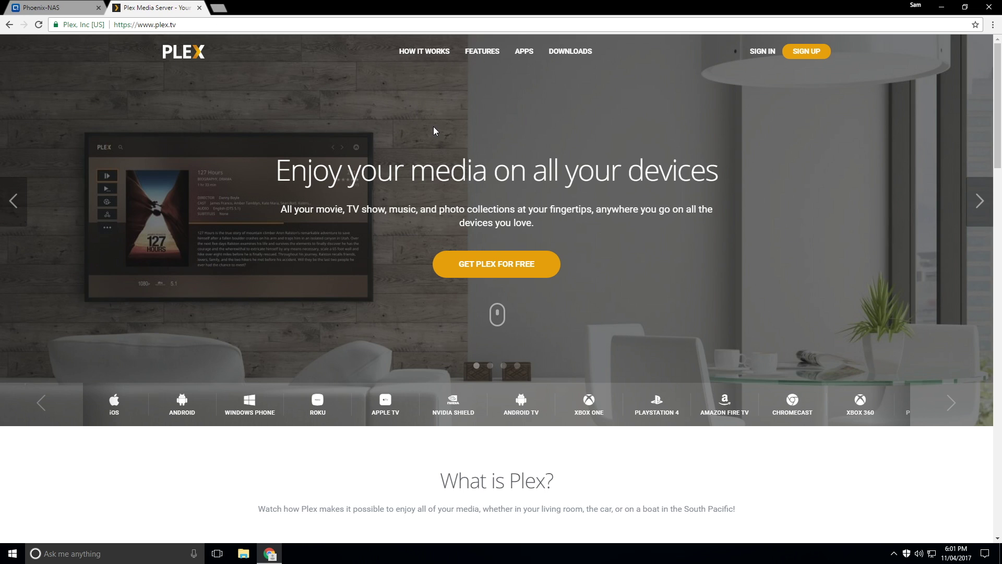
click(565, 55)
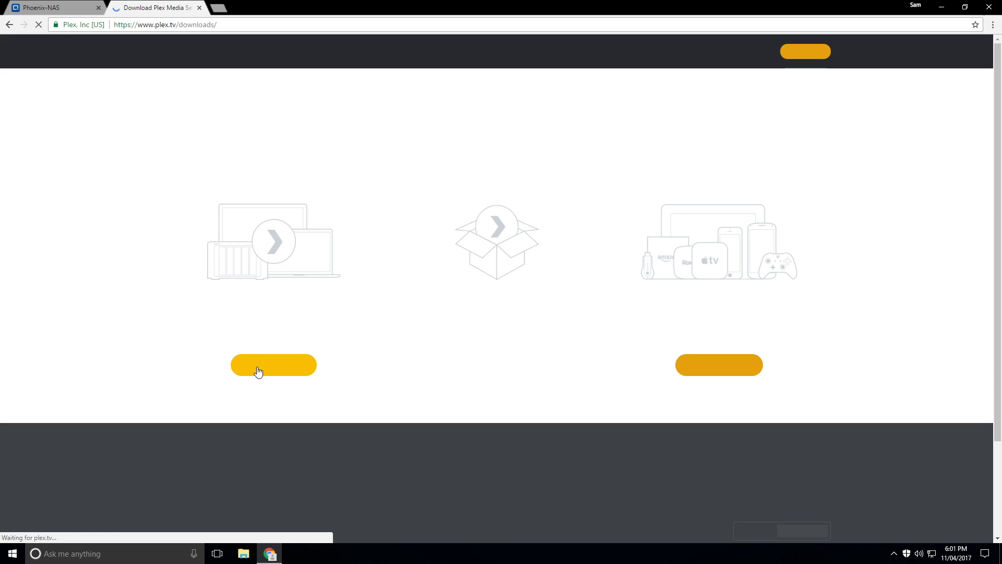
click(266, 371)
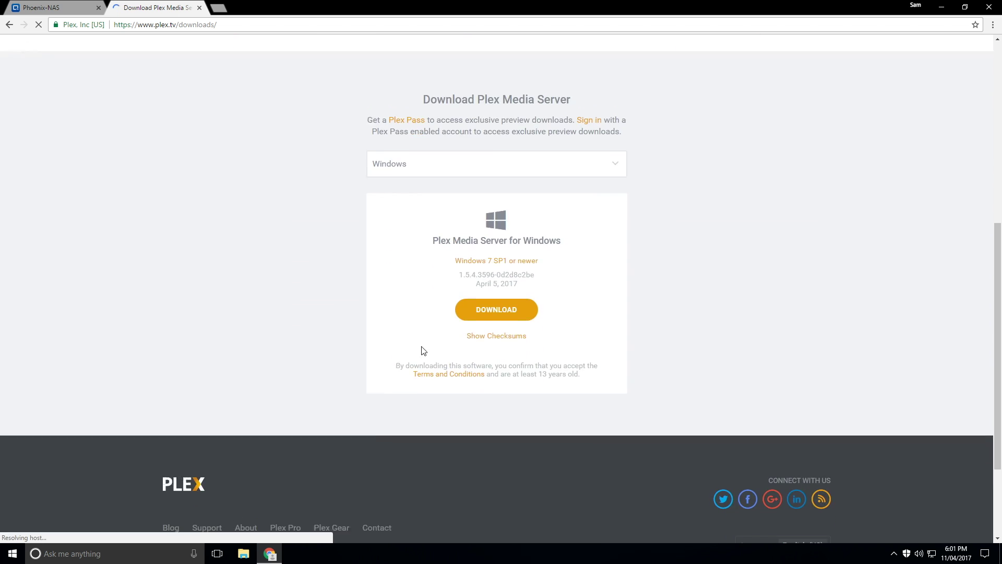
click(441, 149)
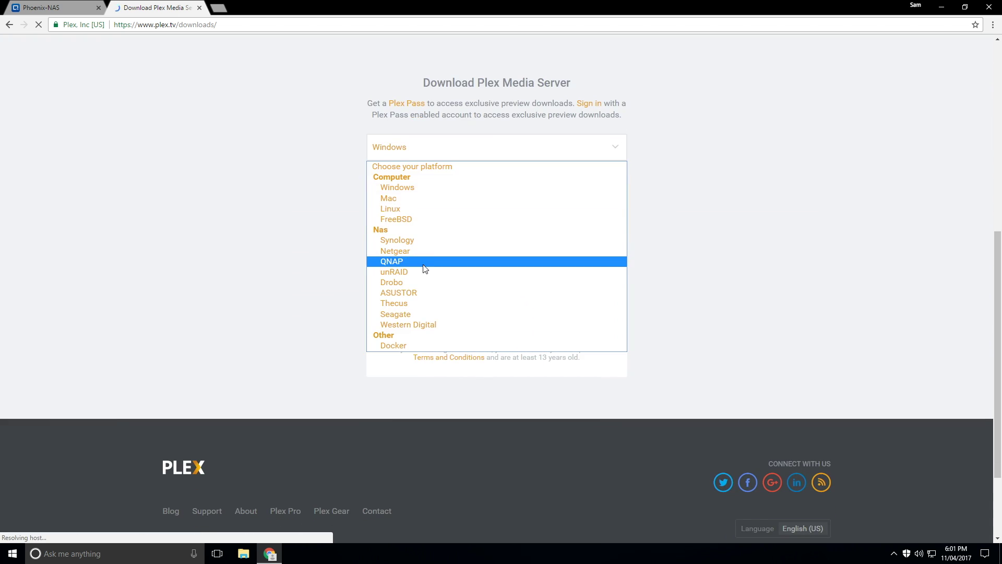
click(424, 269)
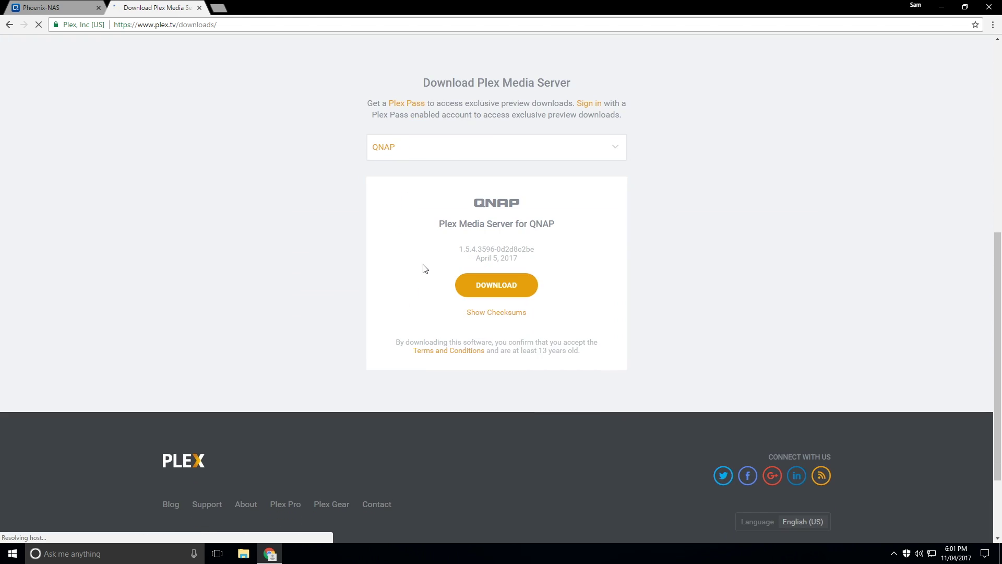
Download the Intel 32-bit QNAP build, then dismiss the build list and downloads bar
click(472, 290)
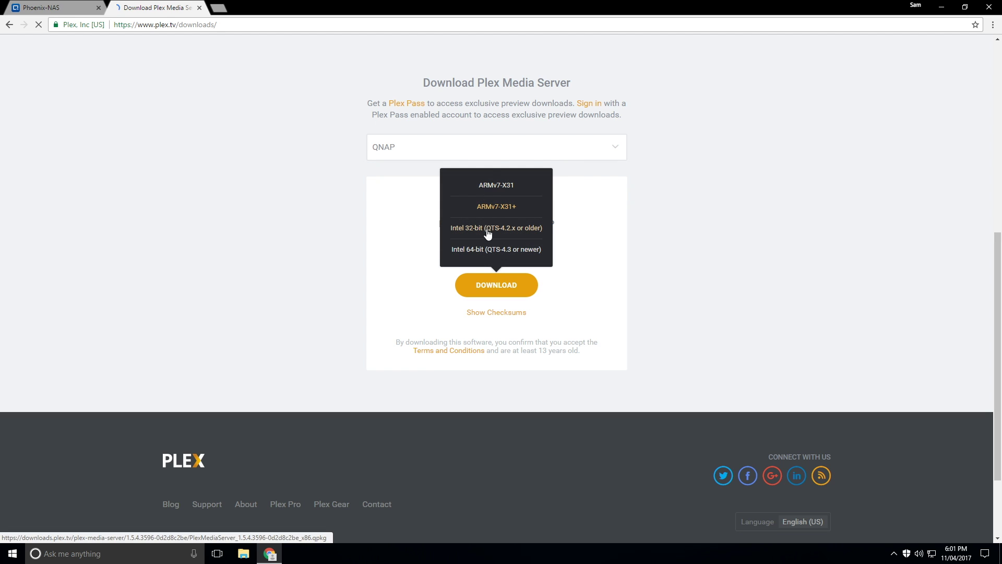
click(488, 251)
click(470, 234)
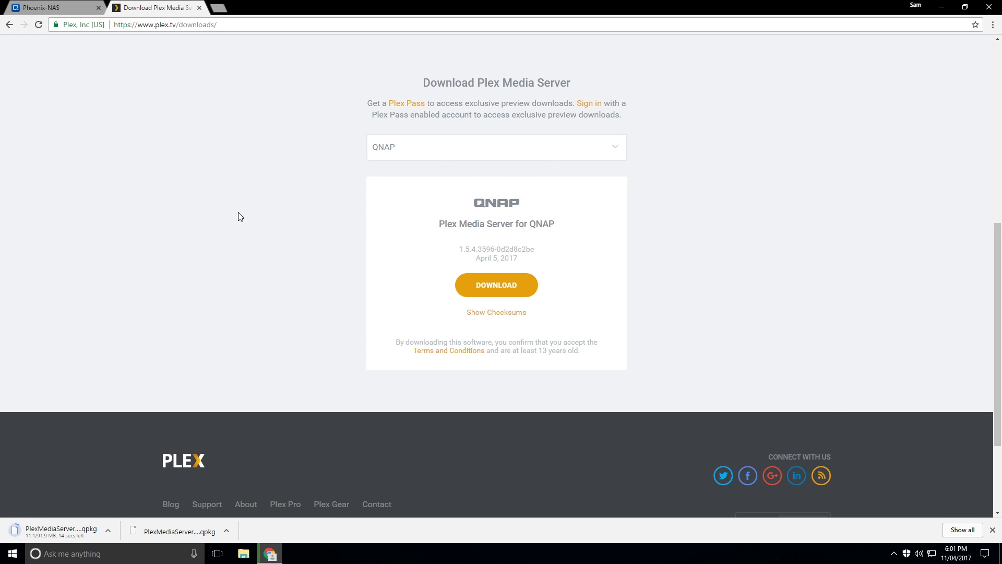
click(992, 530)
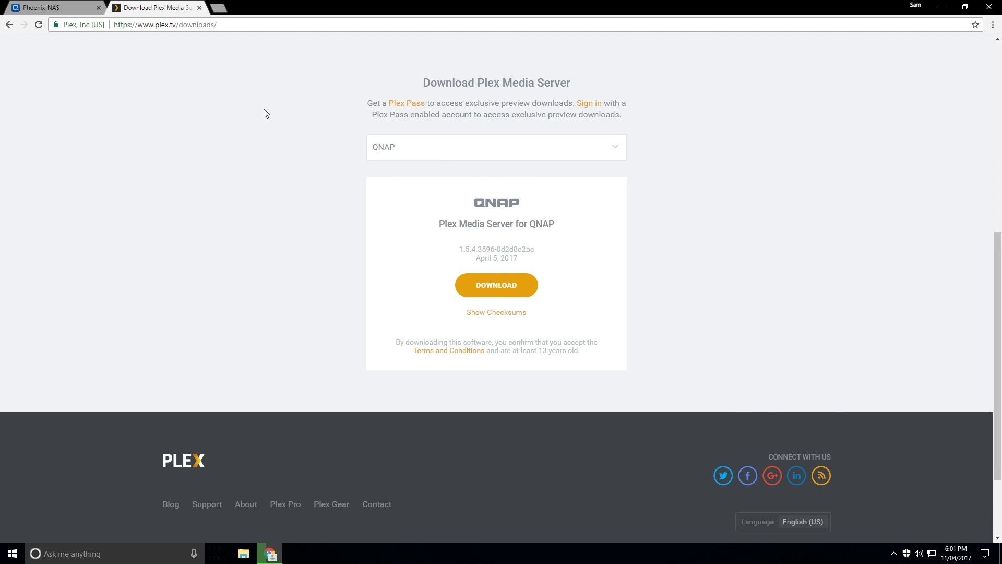
Log in to the Phoenix-NAS and launch App Center from the Main Menu
click(199, 7)
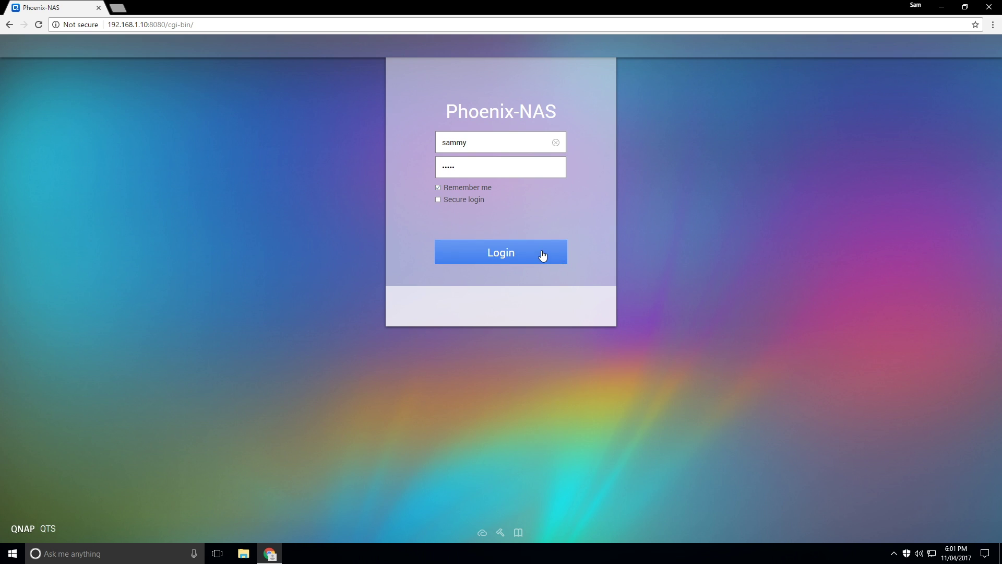
click(543, 255)
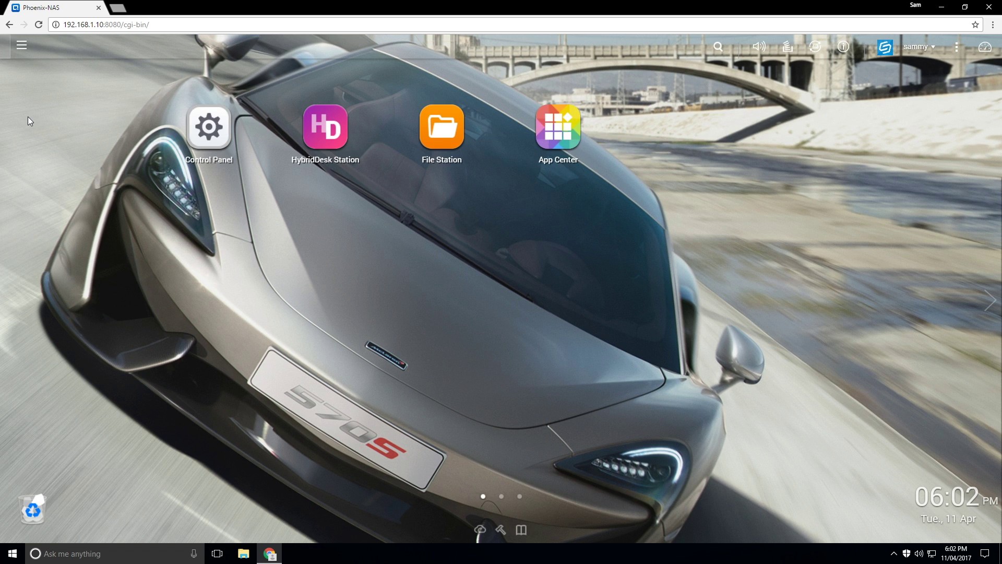
click(22, 49)
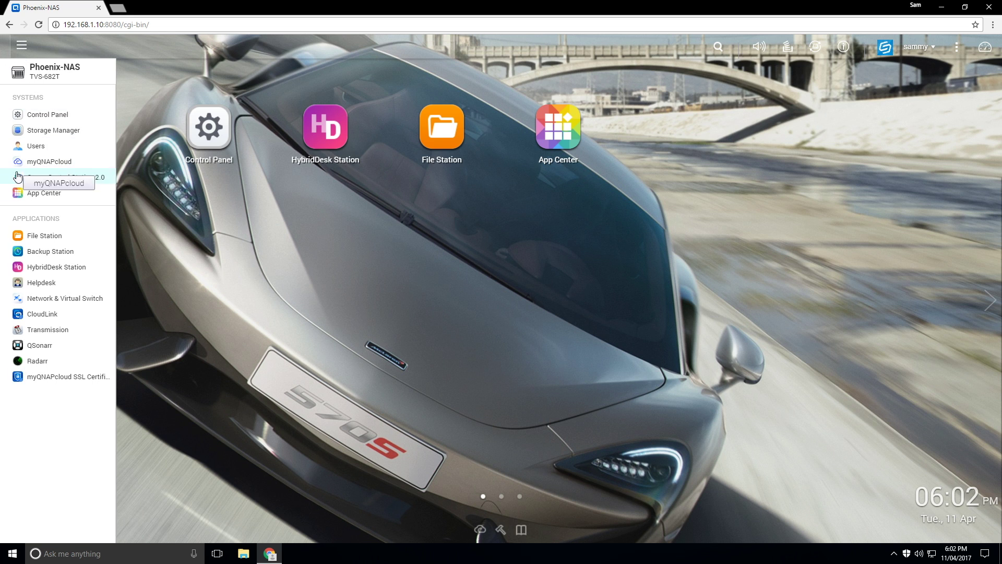
click(37, 196)
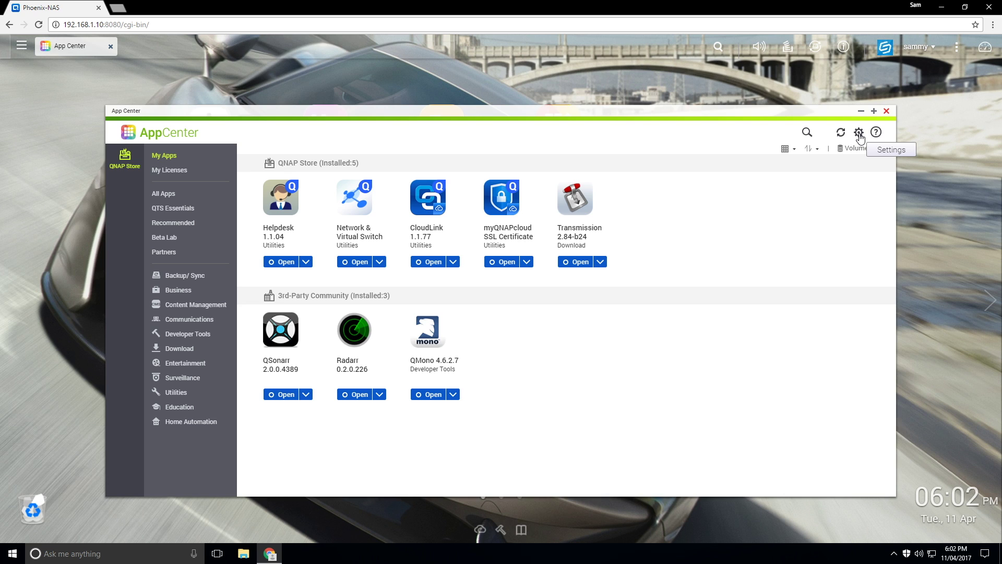
Manually install the downloaded PlexMediaServer .qpkg through App Center's install settings
click(859, 133)
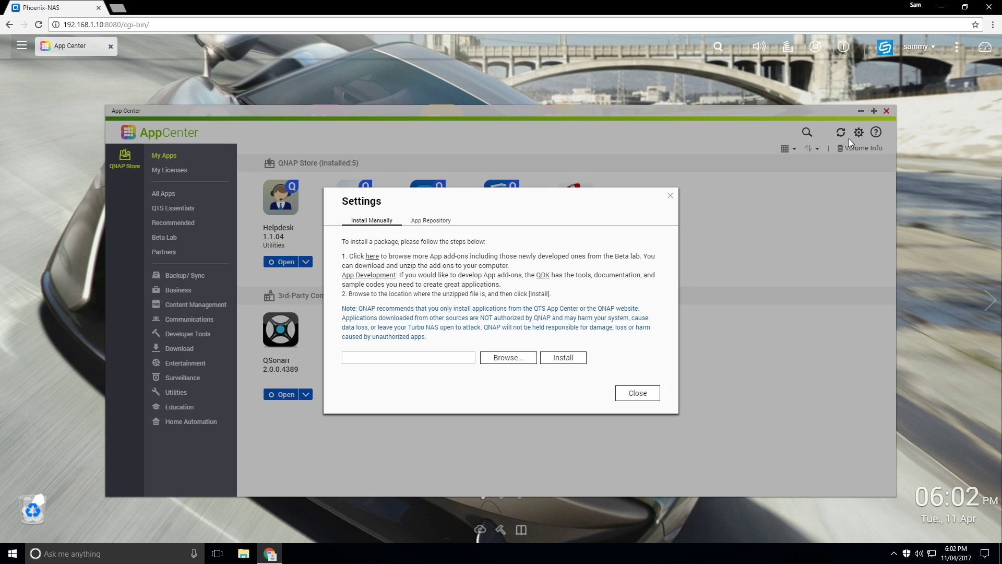
click(508, 358)
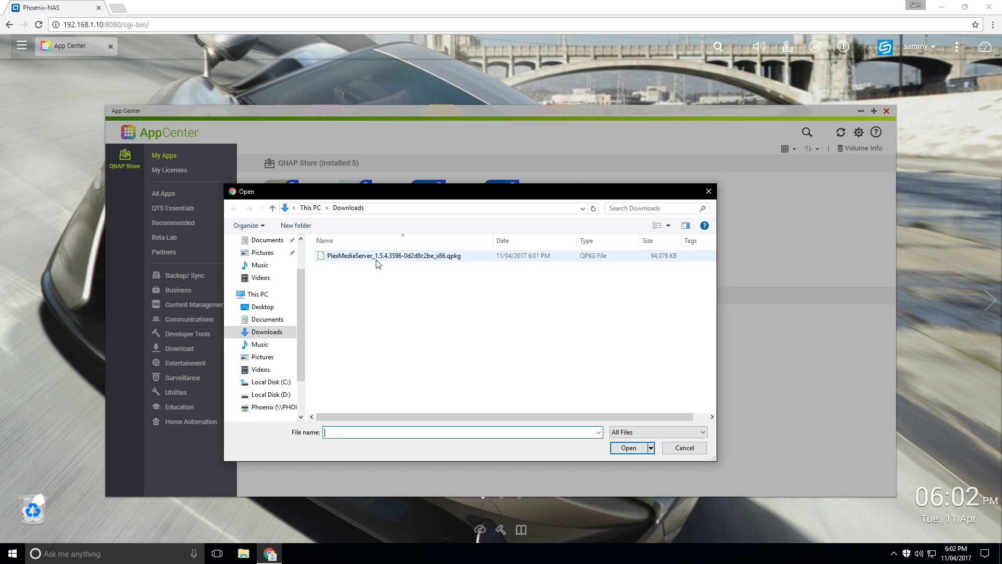
double_click(377, 258)
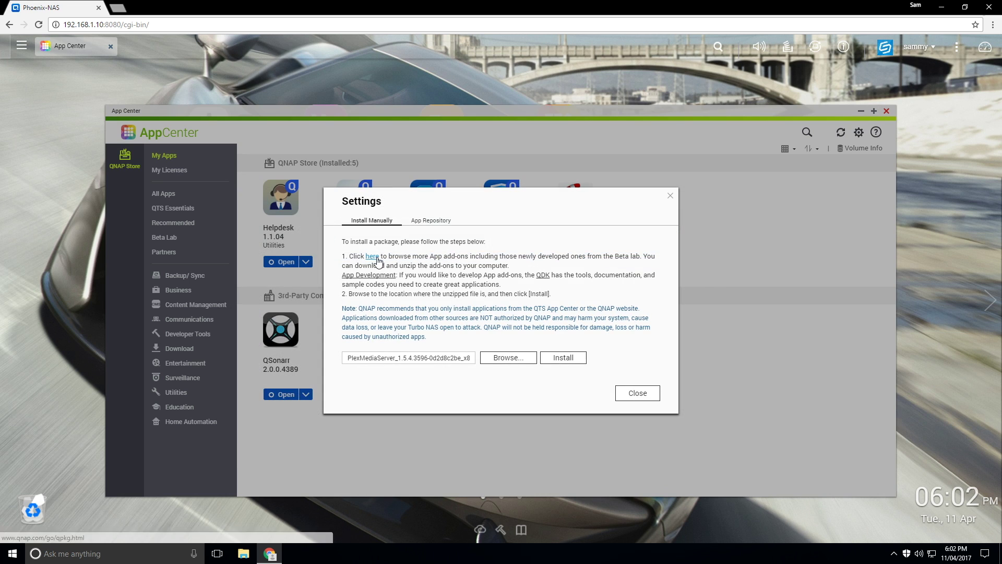
click(571, 364)
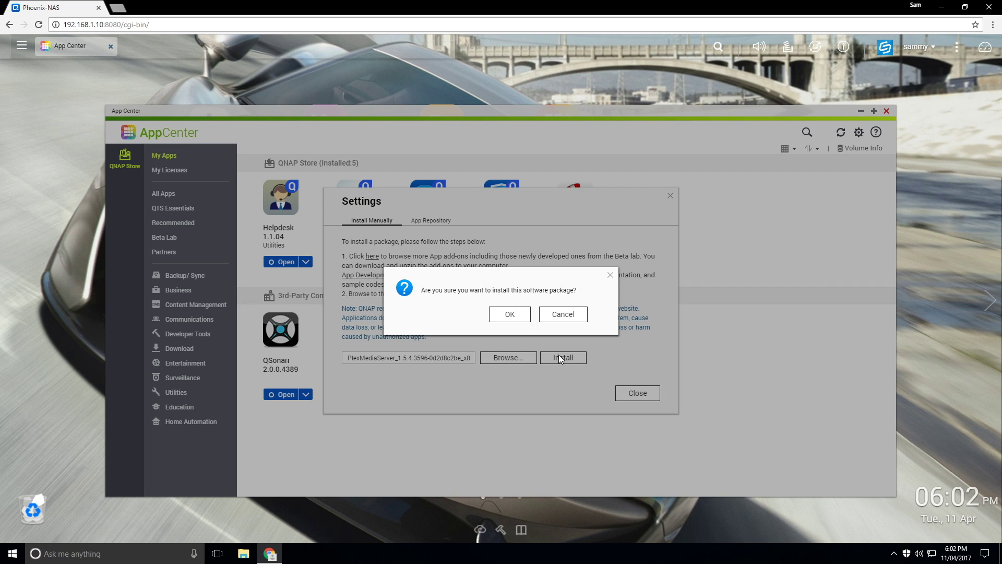
click(510, 316)
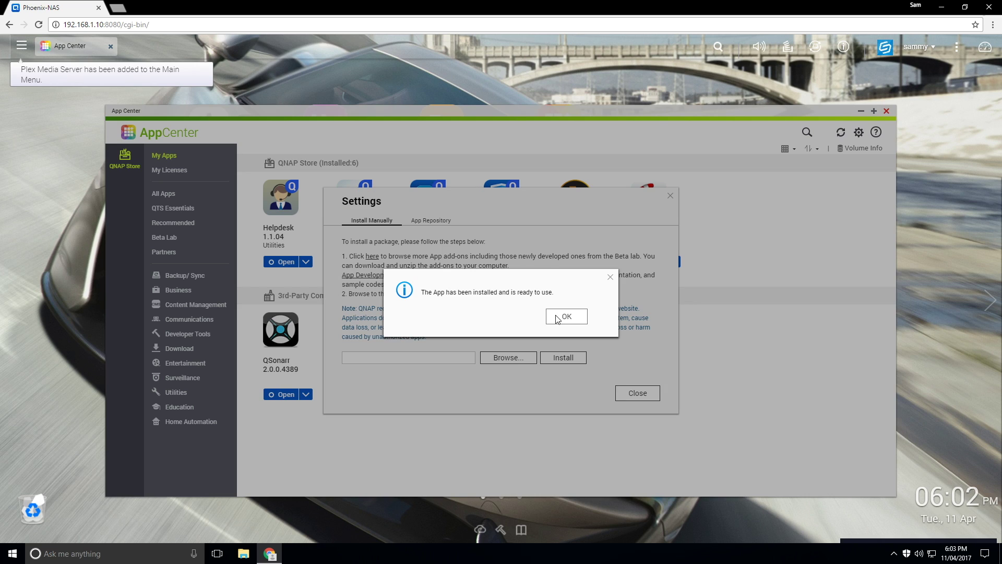
click(567, 317)
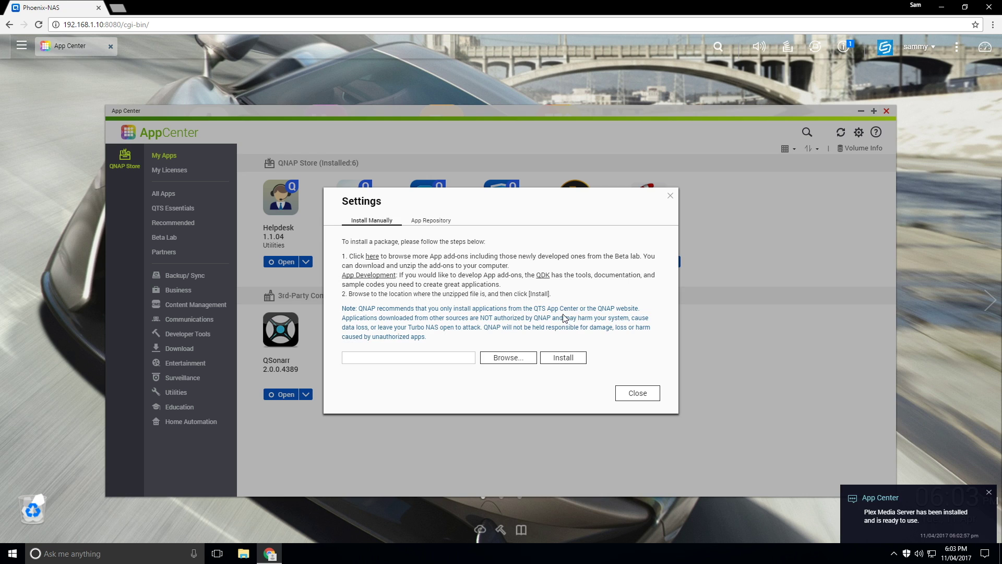
Launch Plex Media Server and accept the How Plex Works introduction with GOT IT!
click(638, 394)
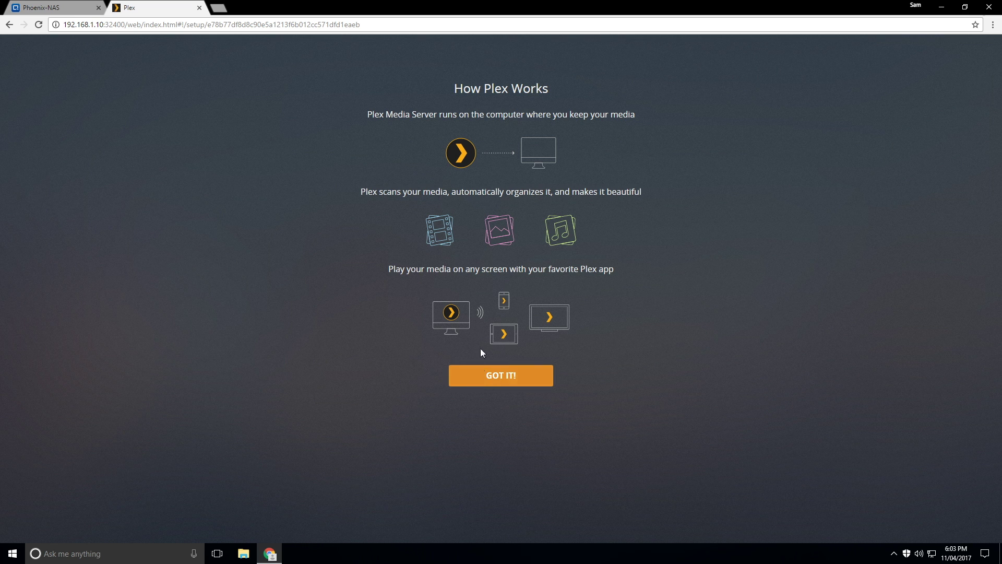
click(490, 383)
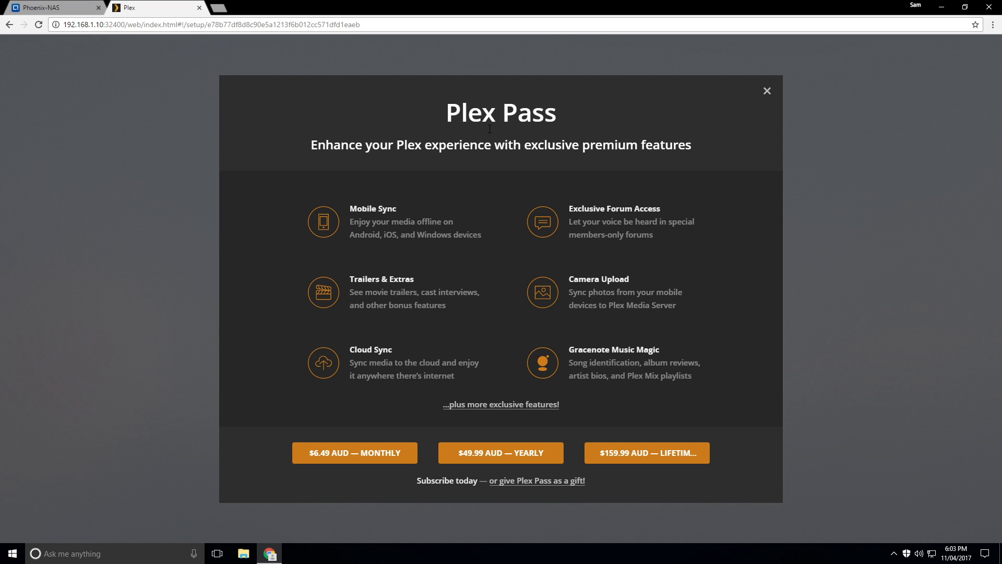
Close the Plex Pass offer, name the server Phoenix-NAS and continue
click(767, 92)
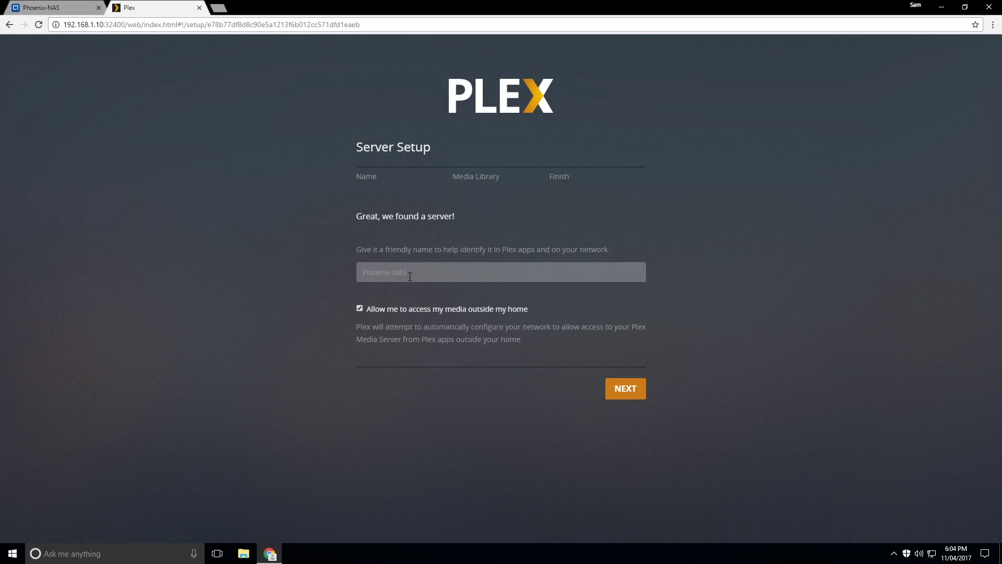
click(425, 273)
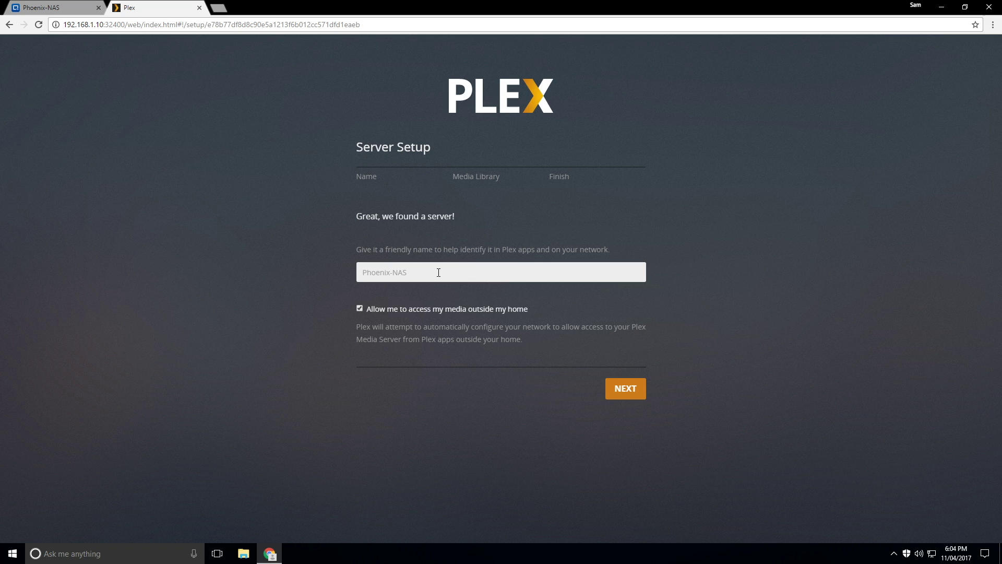
text(Phoenix-NAS)
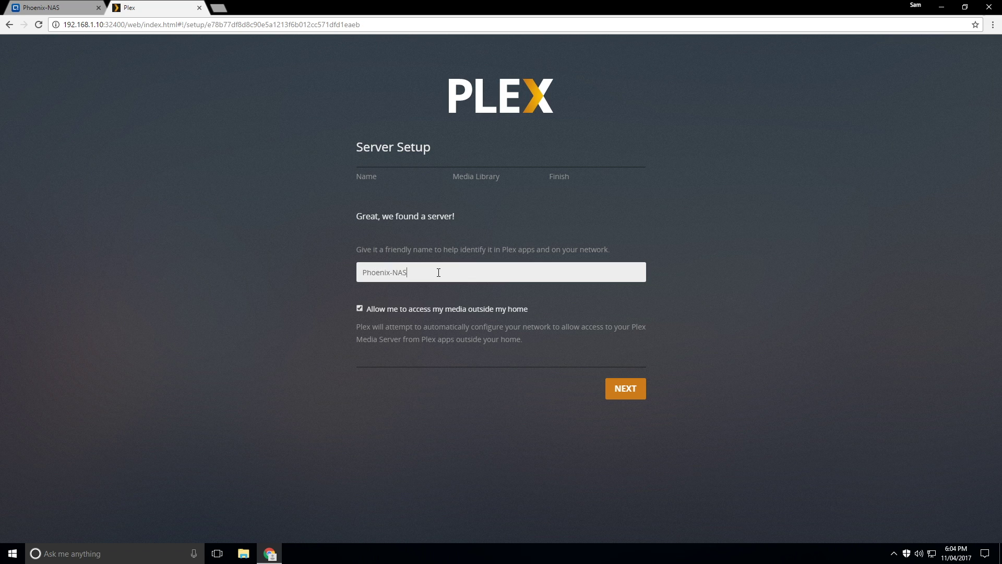
click(616, 396)
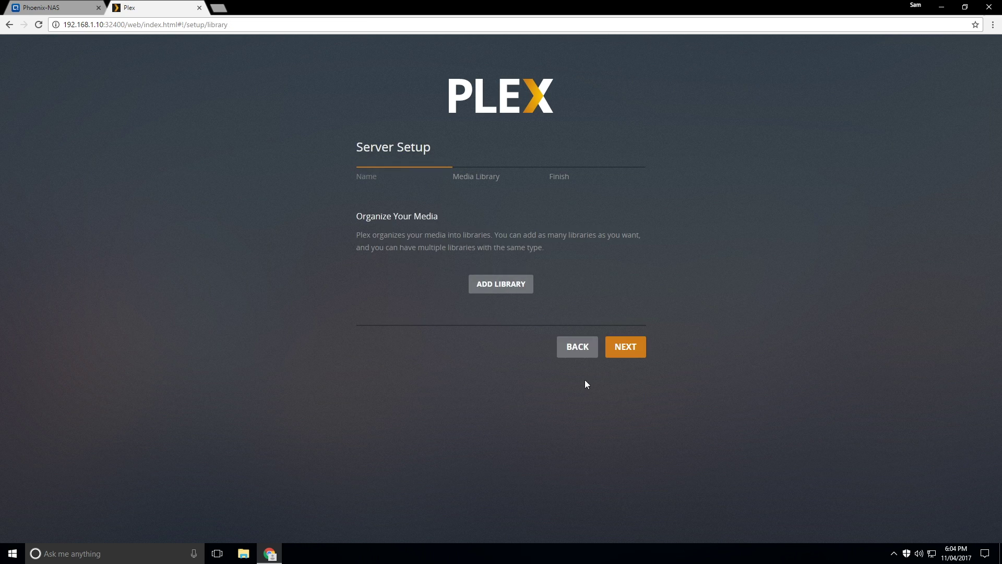
Start a new library of type TV Shows
click(486, 289)
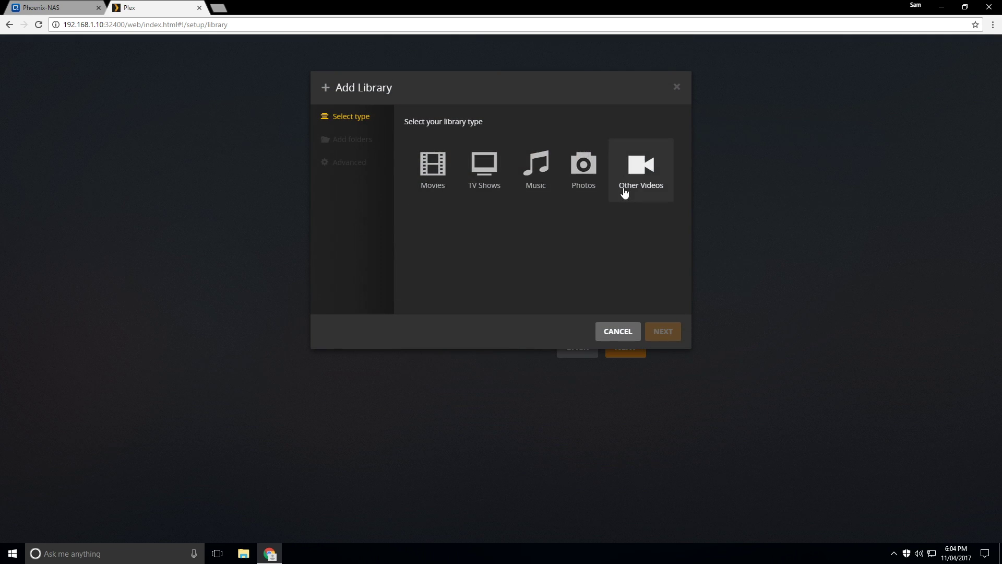
click(430, 174)
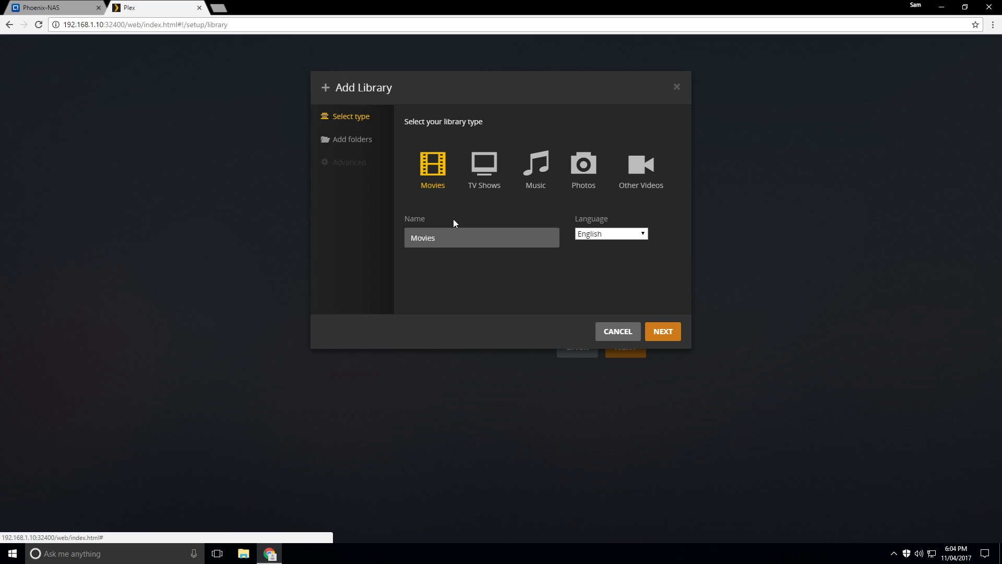
click(485, 166)
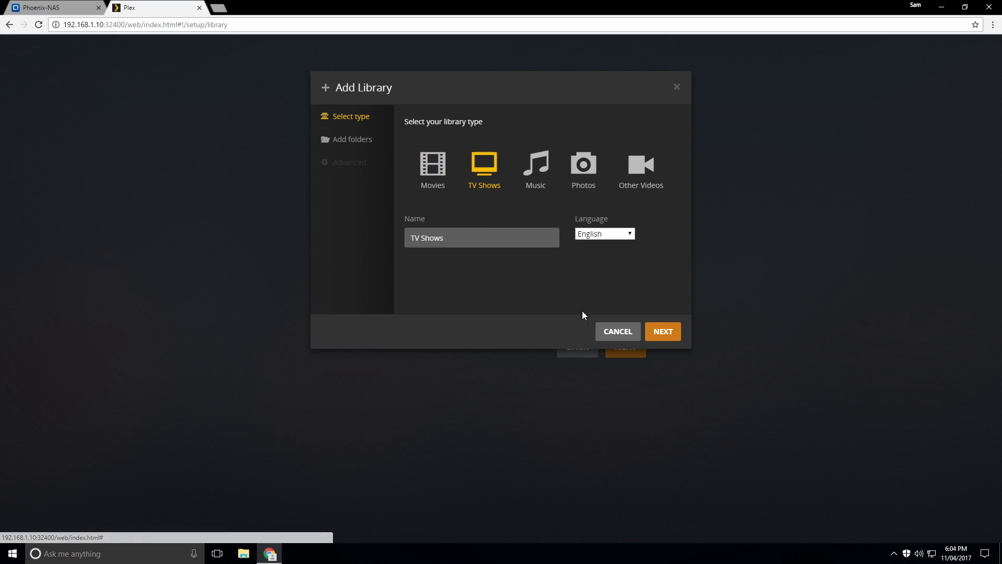
click(670, 338)
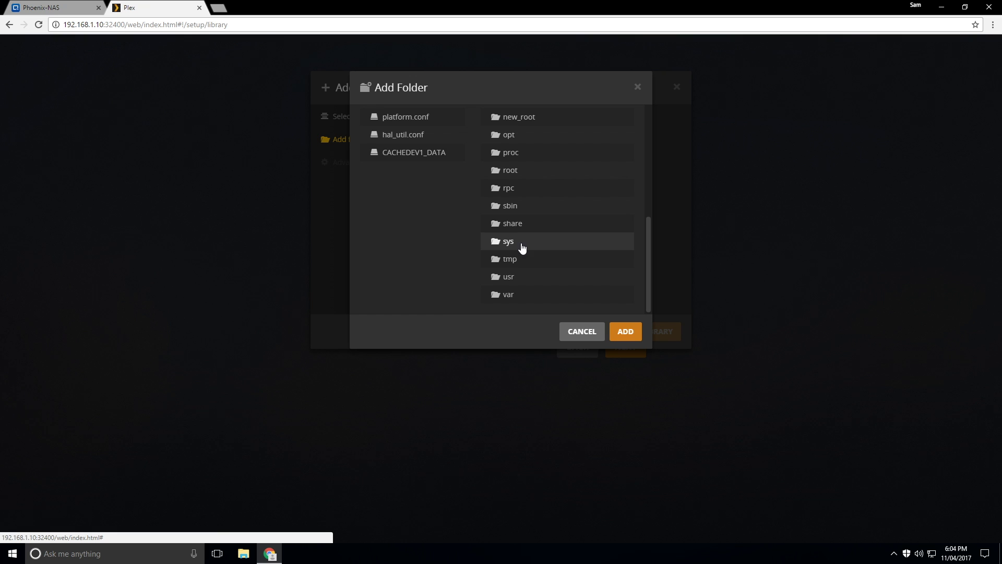
Add the /share/Phoenix/Media Server/Television folder to the library
click(520, 225)
scroll(553, 232, down, 5)
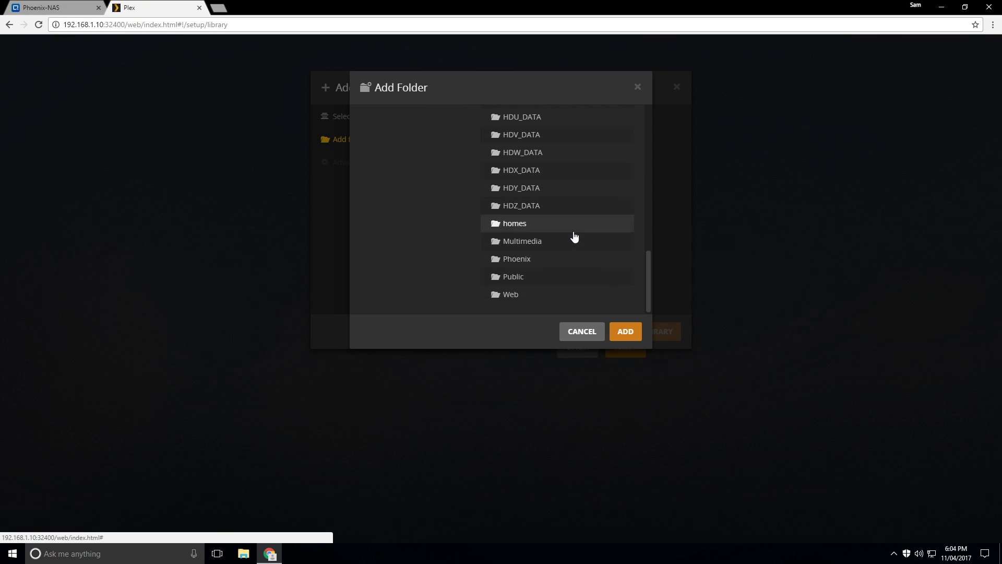
click(514, 265)
scroll(527, 188, up, 2)
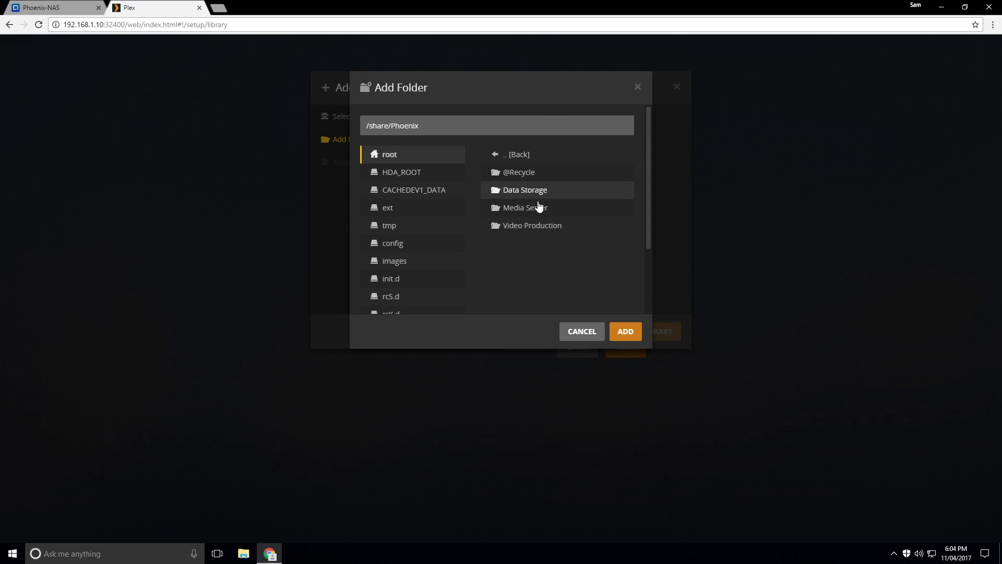
click(537, 209)
scroll(532, 204, down, 1)
click(532, 179)
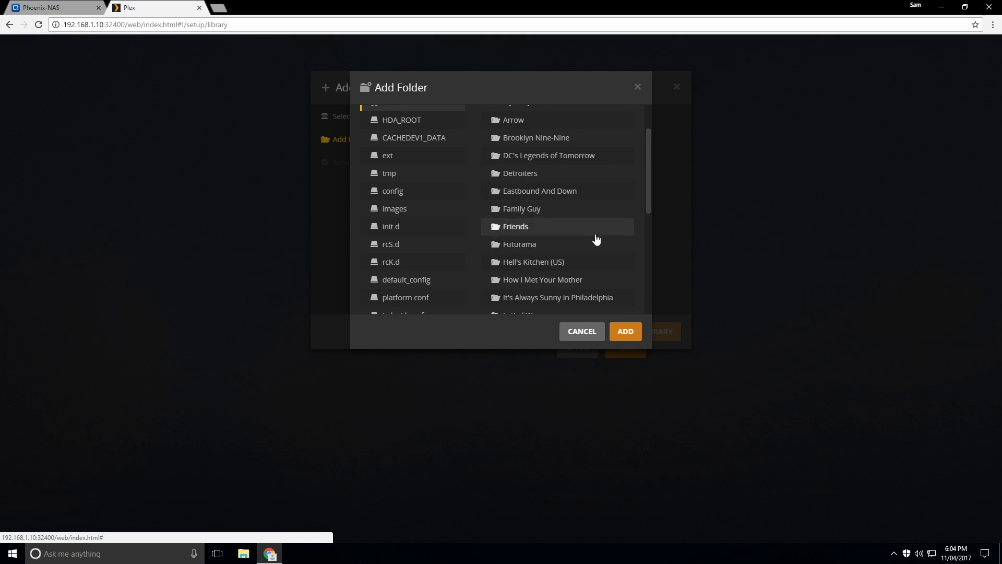
scroll(616, 266, down, 2)
click(625, 332)
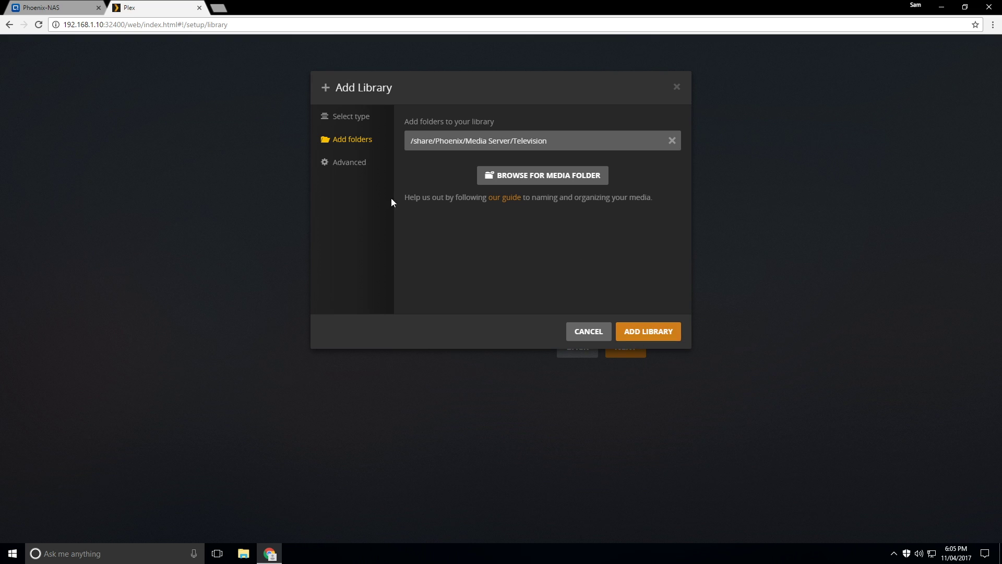
Keep TheTVDB as the advanced agent and create the TV Shows library
click(348, 163)
scroll(456, 265, down, 1)
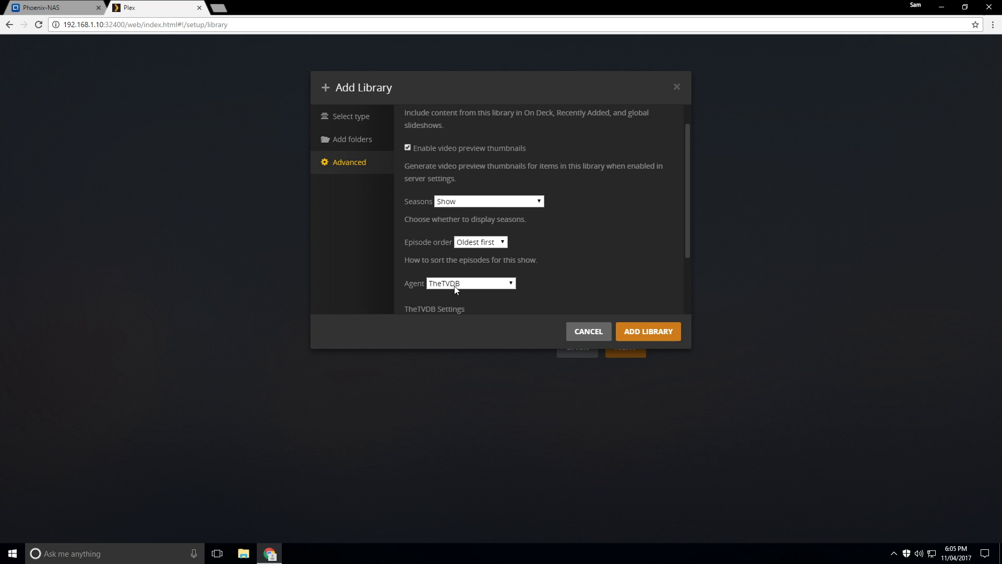
click(454, 286)
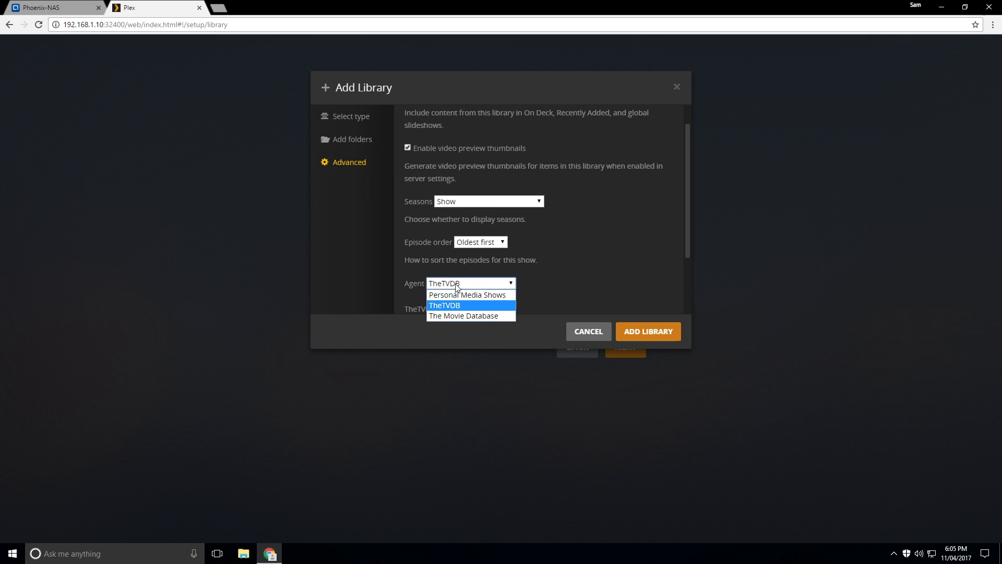
click(456, 286)
scroll(606, 261, down, 3)
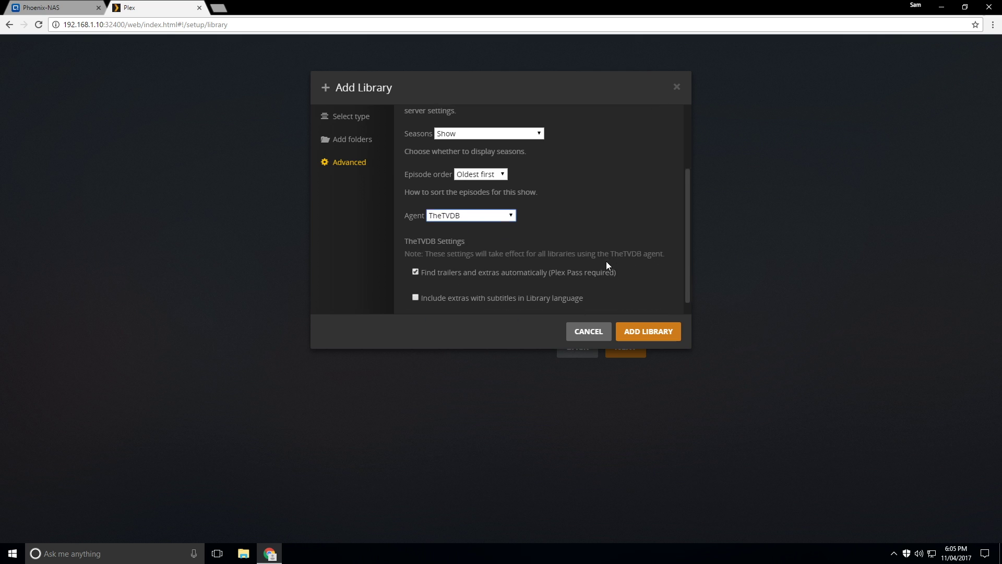
click(641, 336)
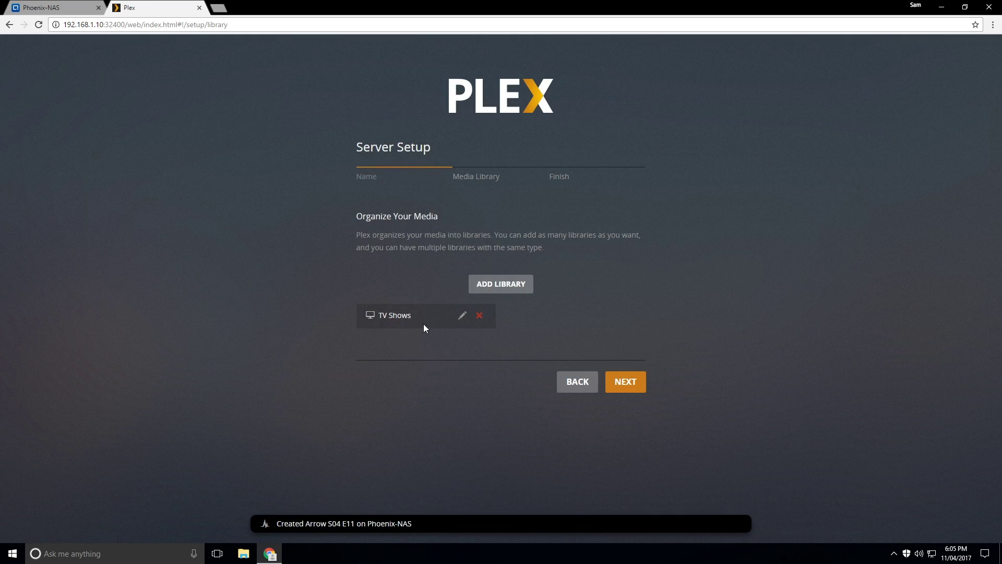
Finish server setup and go to Settings > Server > Agents
click(630, 384)
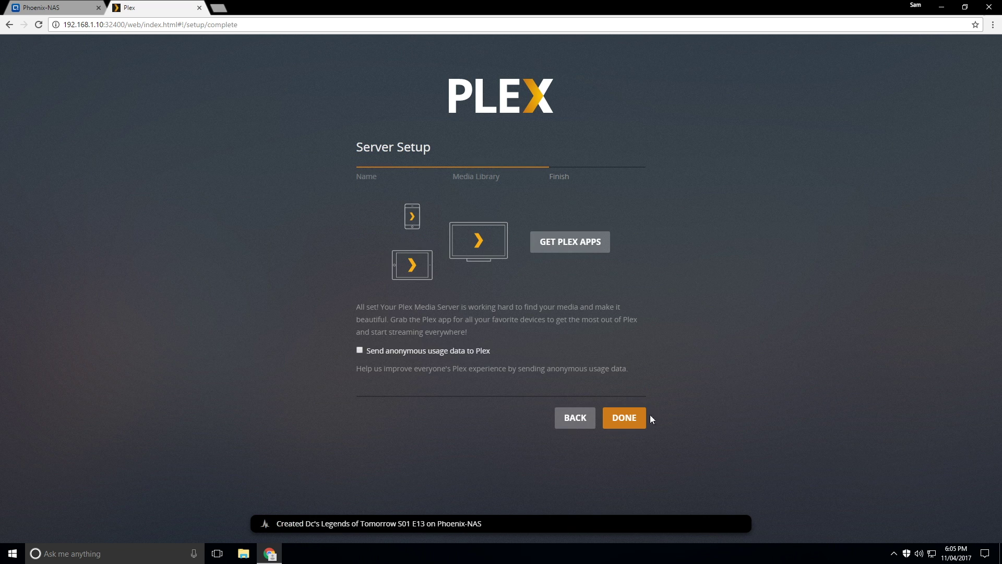
click(635, 416)
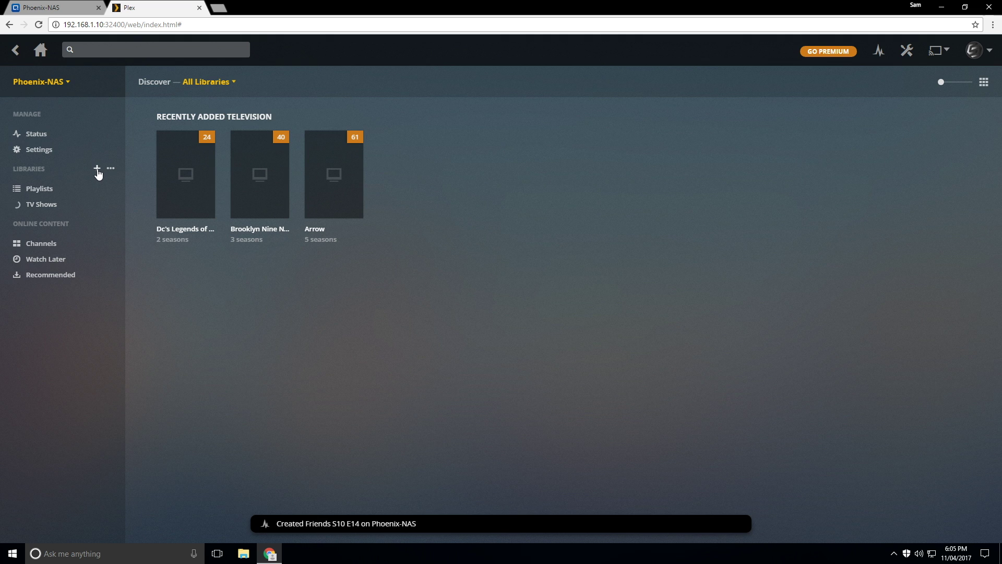
click(908, 52)
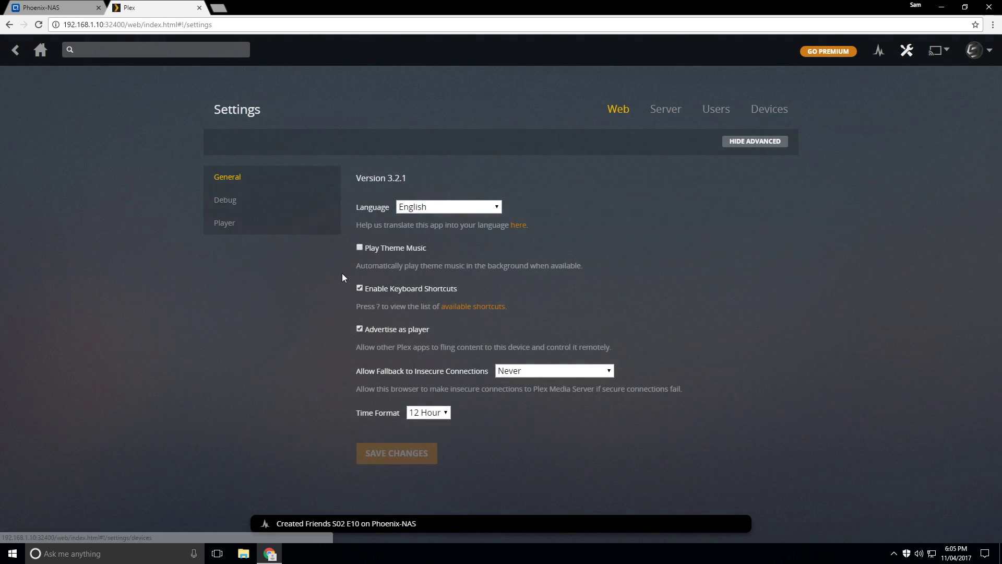
click(665, 109)
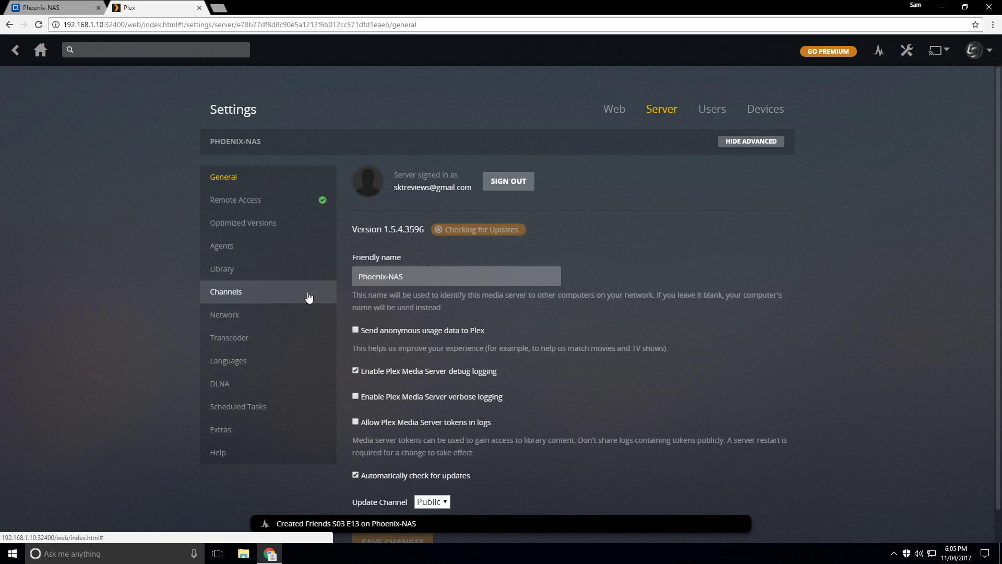
click(279, 252)
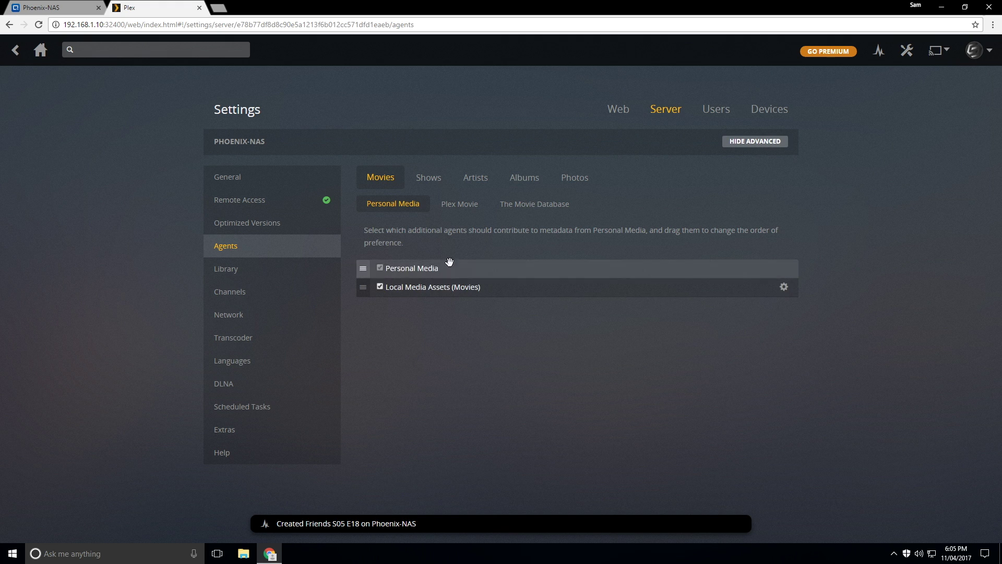
Uncheck Local Media Assets (Movies) for Personal Media, Plex Movie and The Movie Database
click(380, 287)
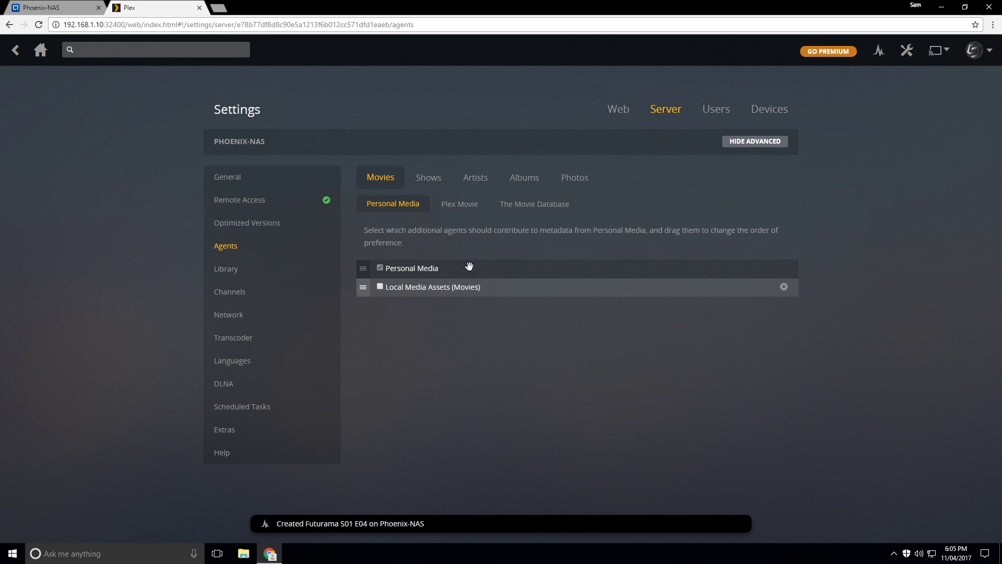
click(459, 204)
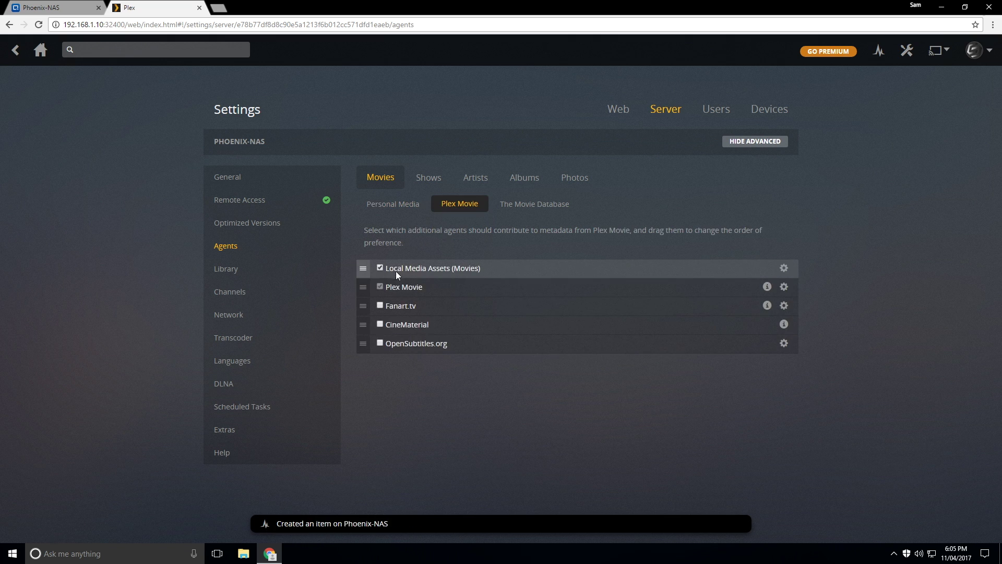
click(380, 267)
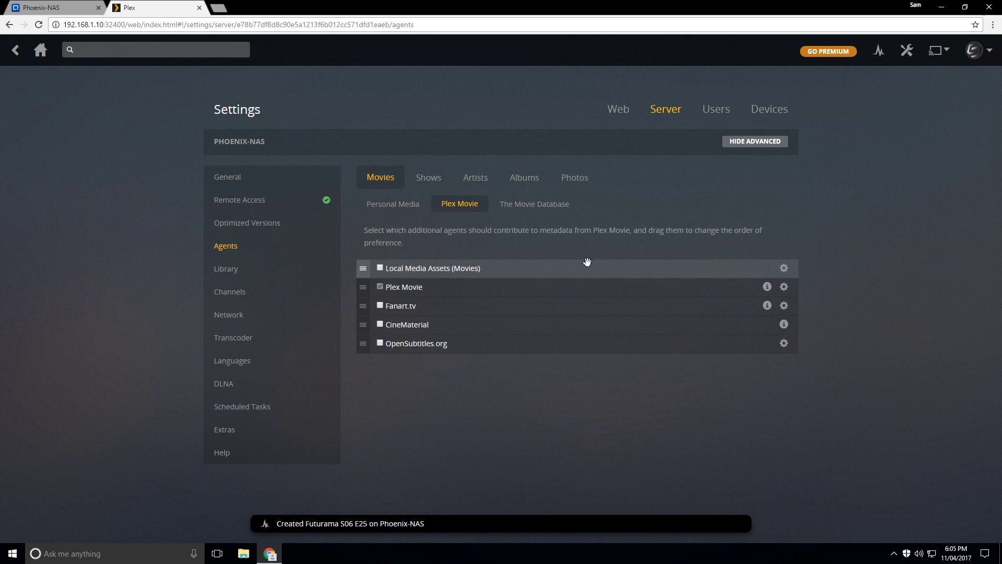
click(544, 204)
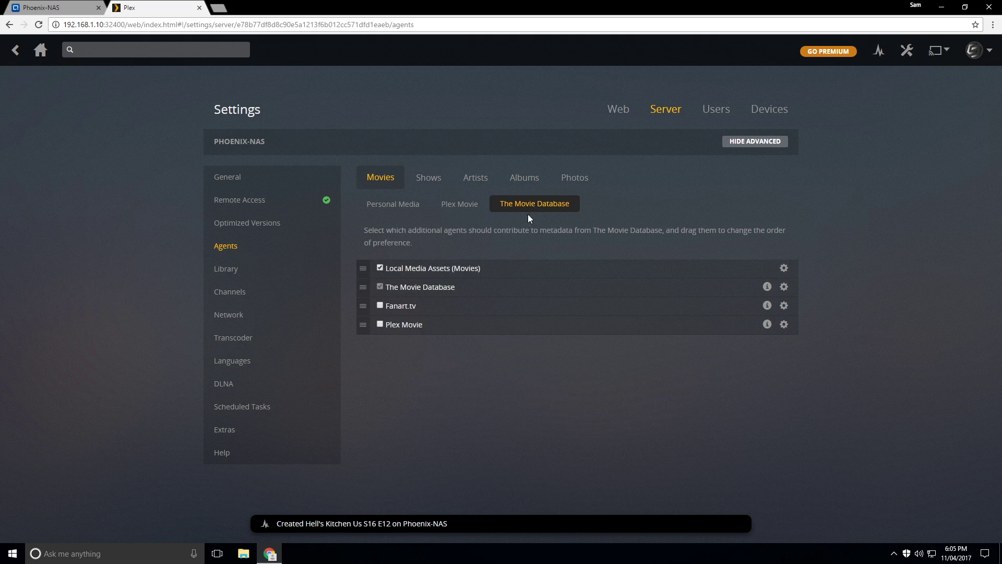
click(381, 268)
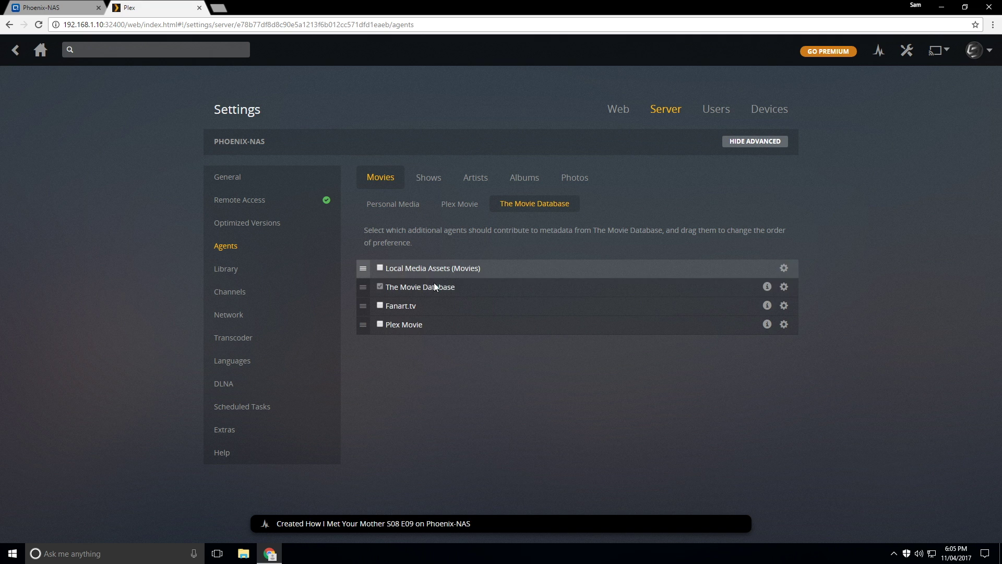
click(41, 50)
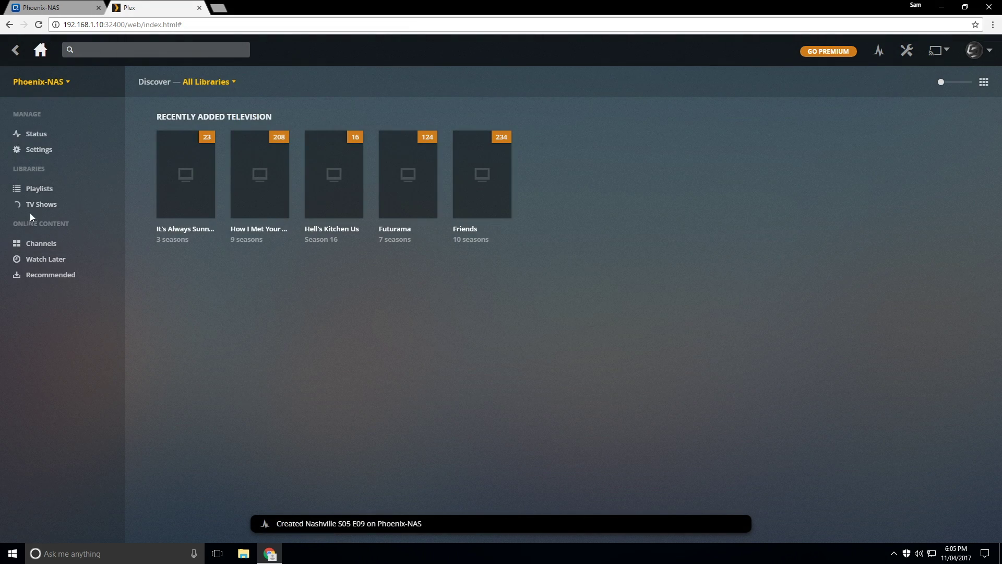
Start a Movies library using the /share/Phoenix/Media Server/Movies folder
click(96, 169)
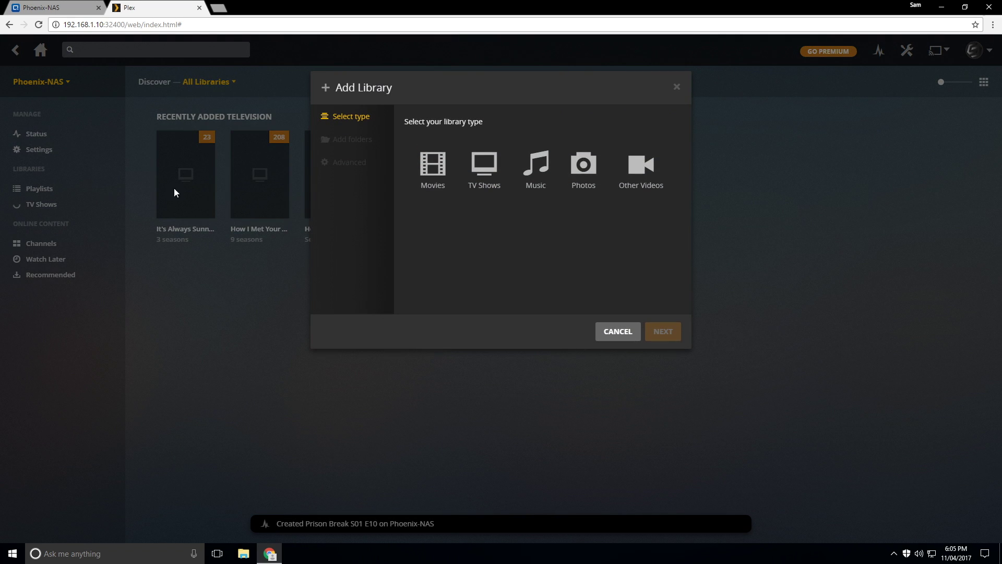
click(432, 167)
click(674, 331)
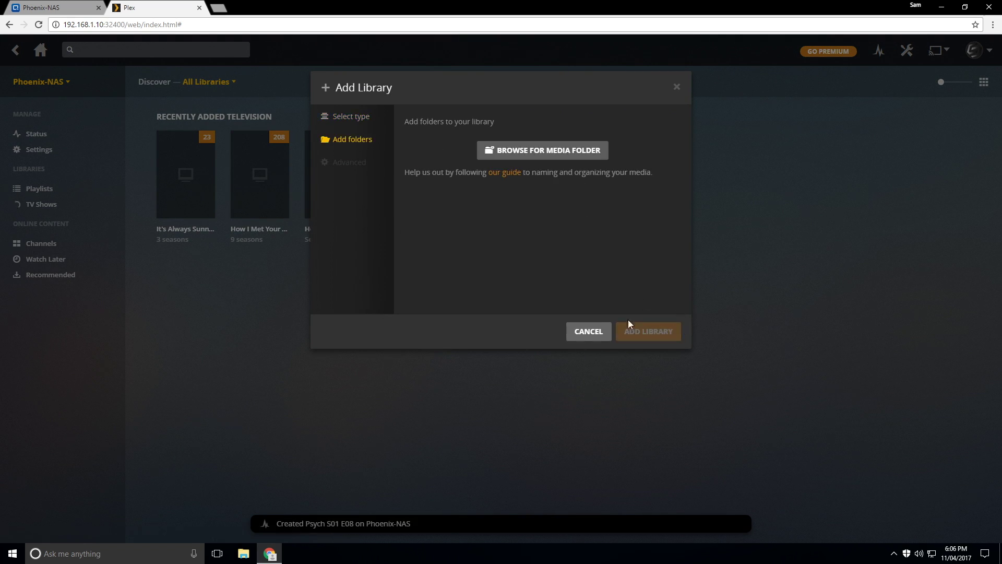
click(521, 150)
scroll(525, 219, down, 5)
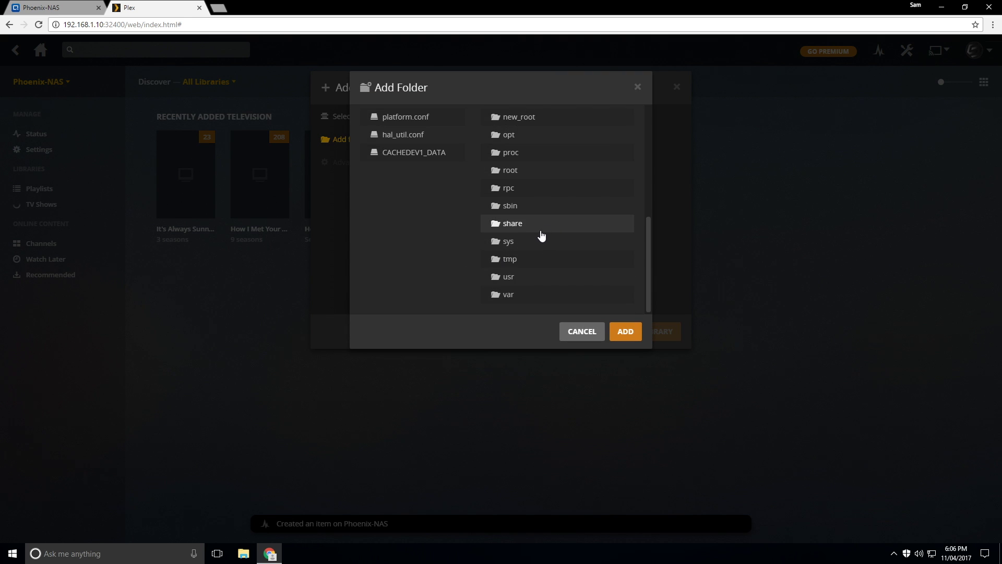
click(531, 230)
scroll(578, 251, down, 3)
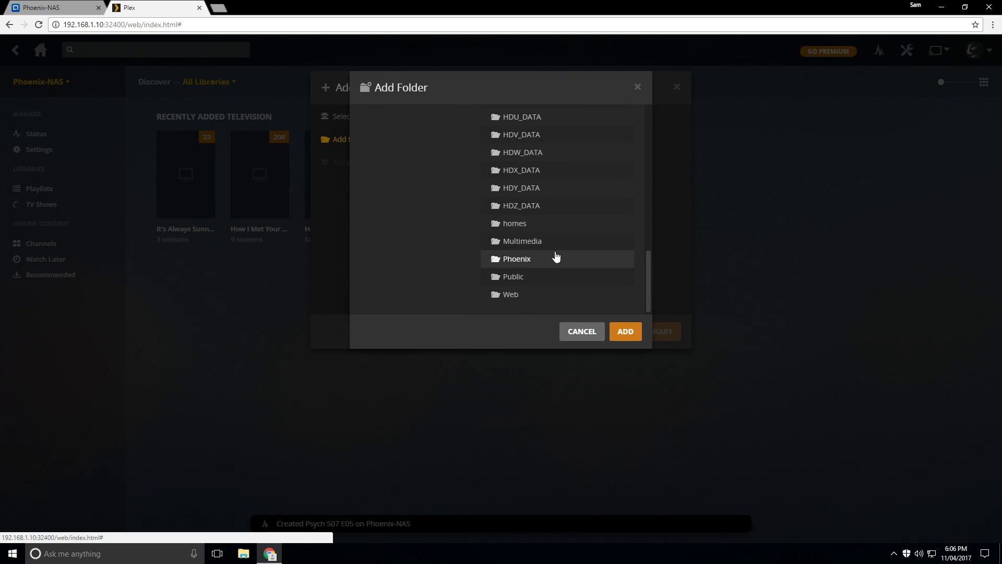
click(534, 262)
scroll(540, 188, up, 2)
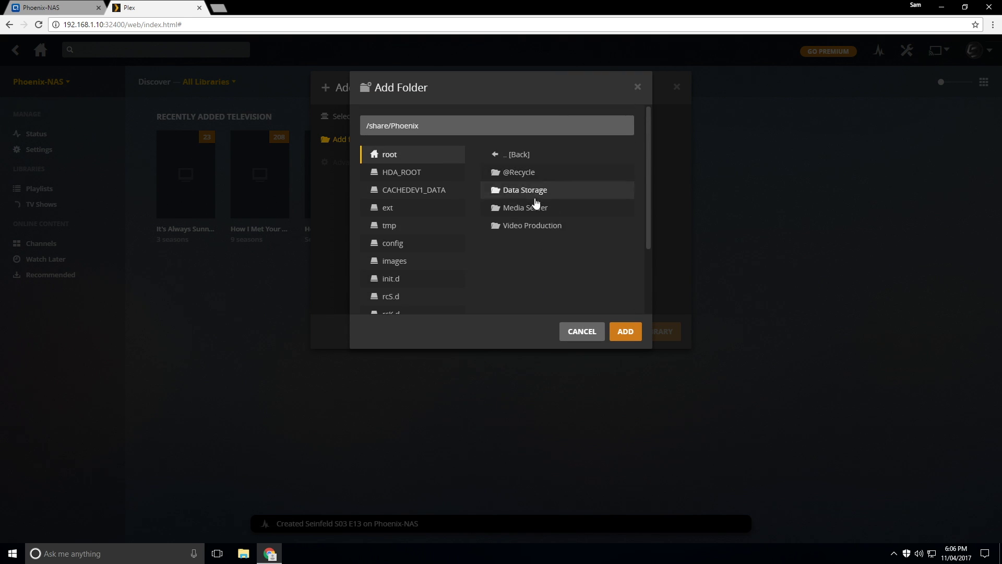
click(536, 214)
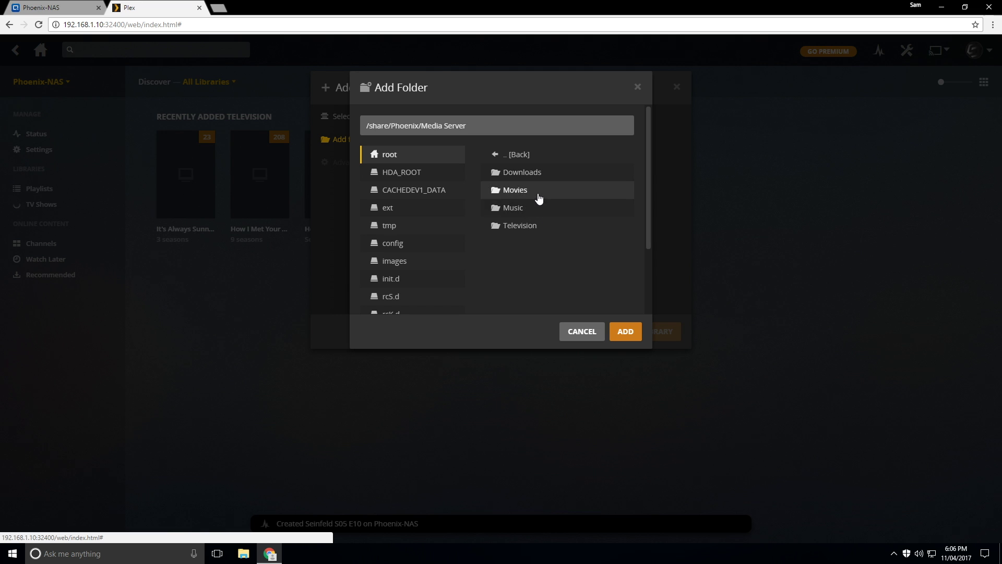
click(537, 198)
click(625, 331)
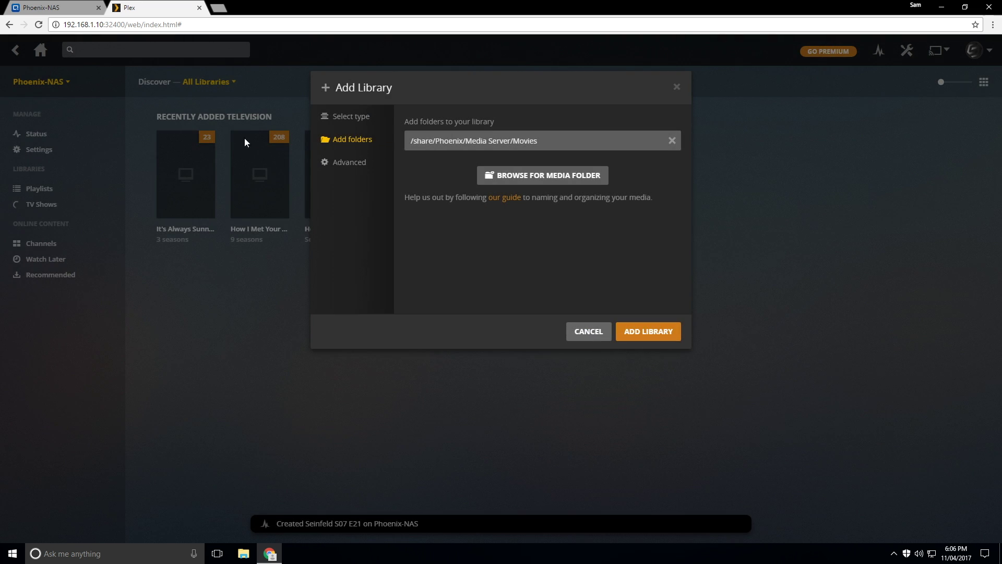
Set the agent to The Movie Database with country Australia and add the library
click(342, 161)
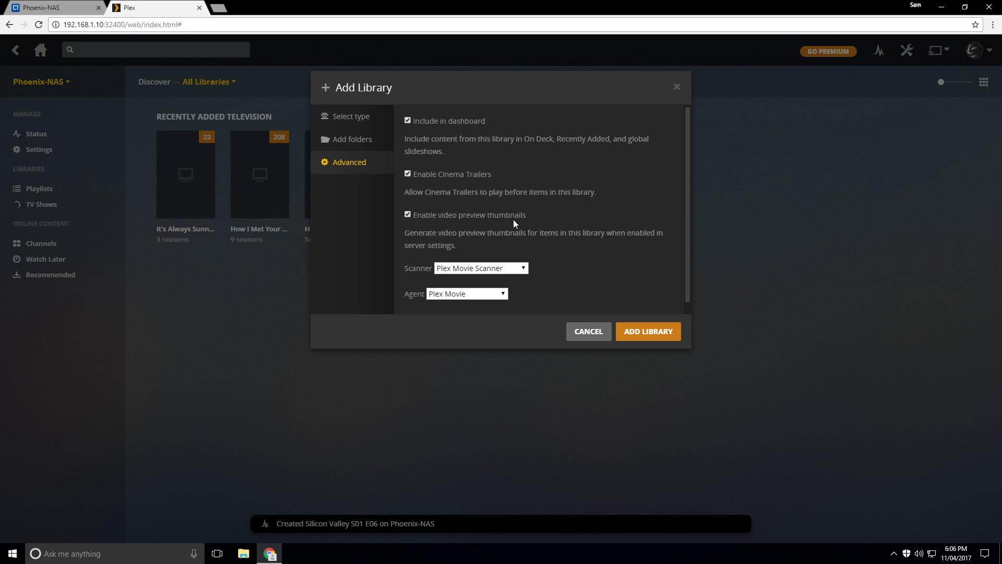
scroll(468, 205, down, 5)
scroll(462, 221, up, 5)
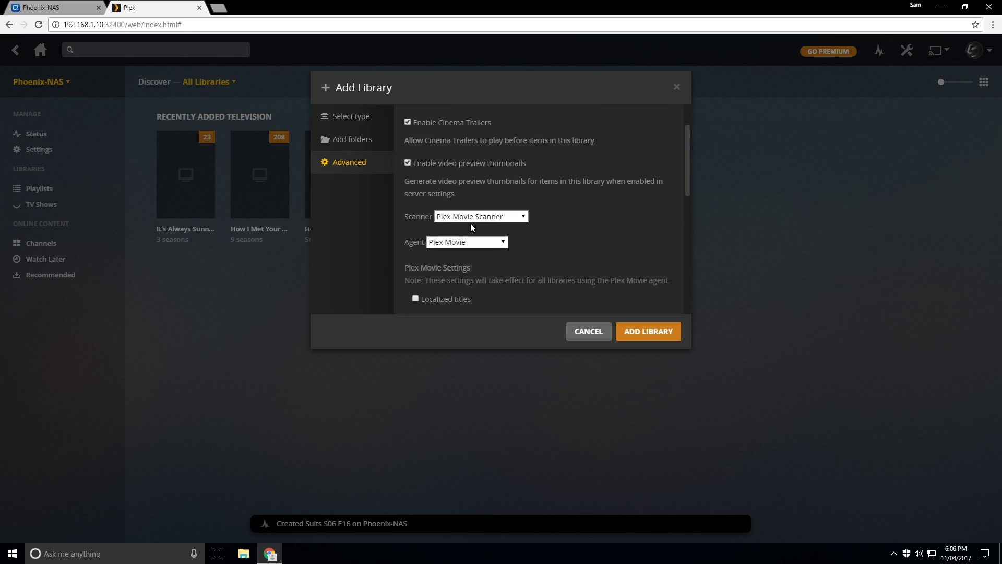
click(478, 242)
click(474, 274)
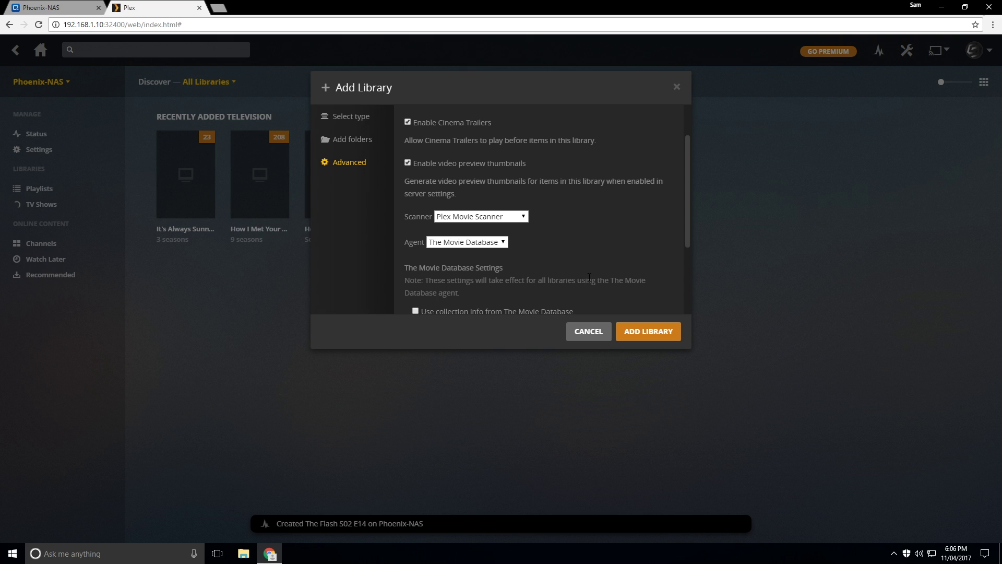
scroll(592, 282, down, 2)
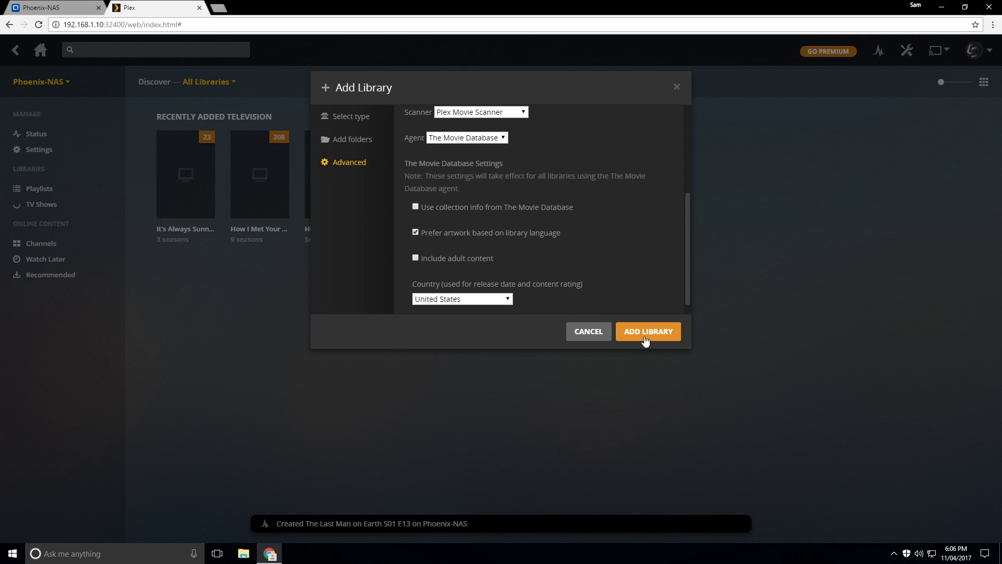
click(455, 297)
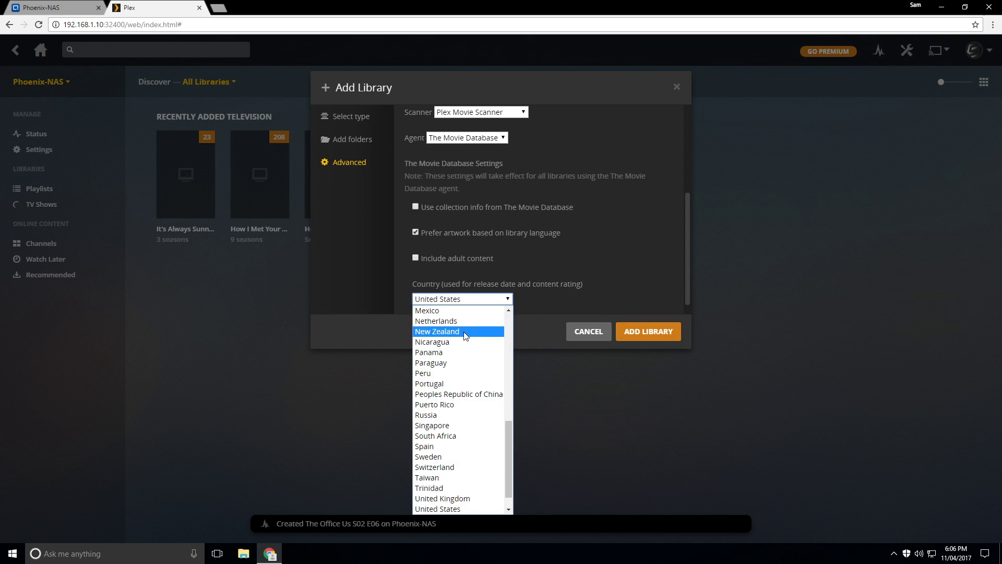
scroll(461, 342, up, 10)
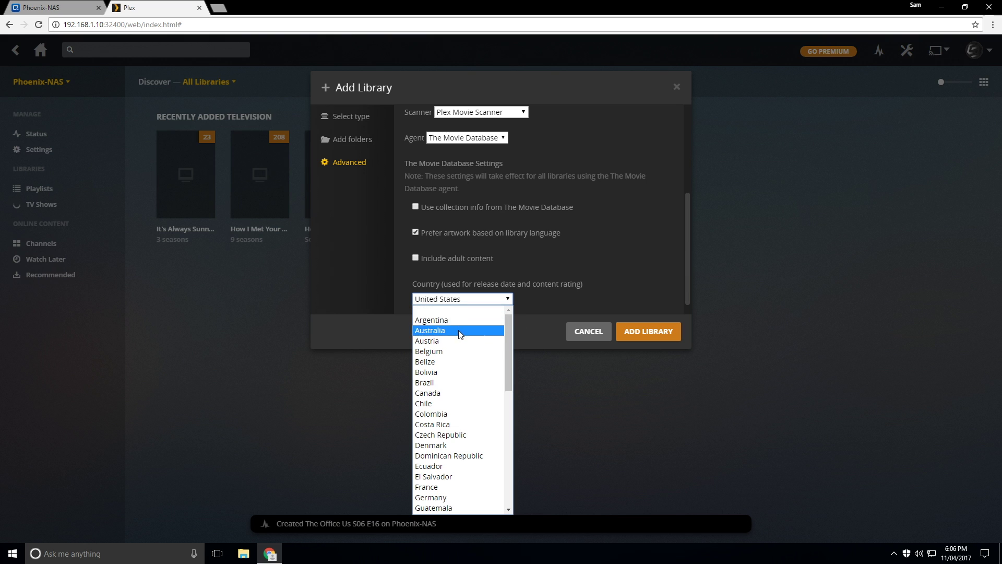
click(460, 332)
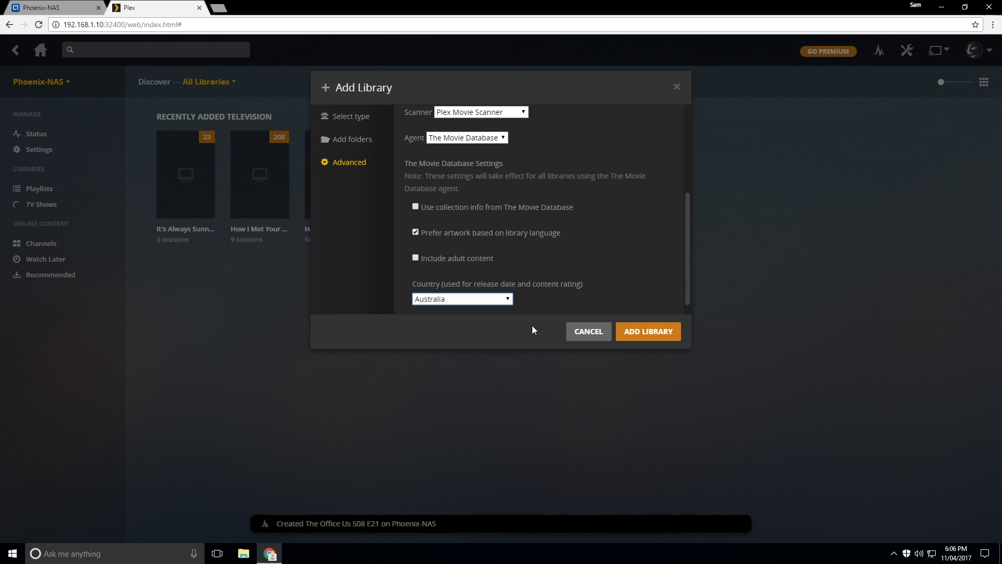
click(624, 331)
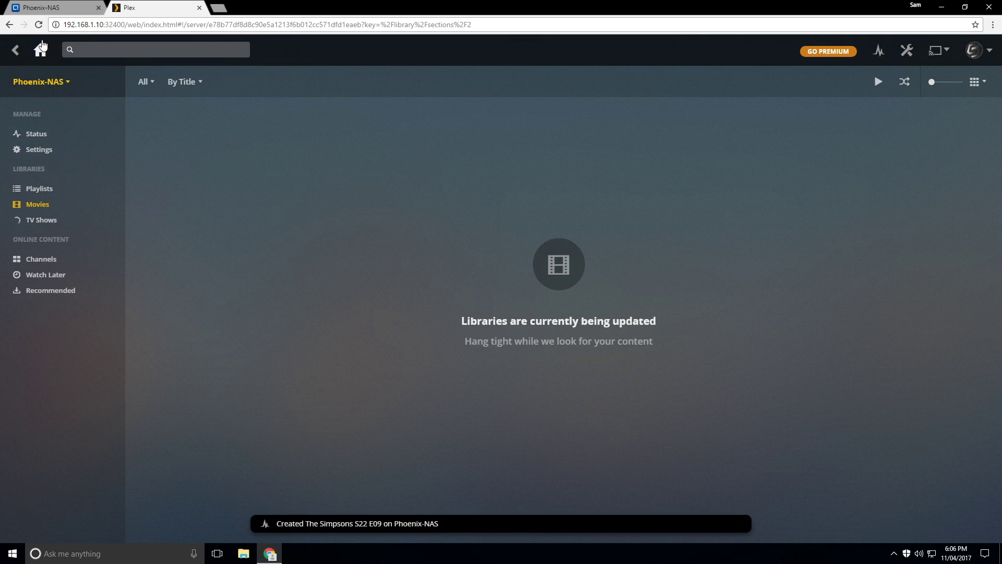
From home, view the TV Shows library, the updating Movies library, then TV Shows again
click(42, 52)
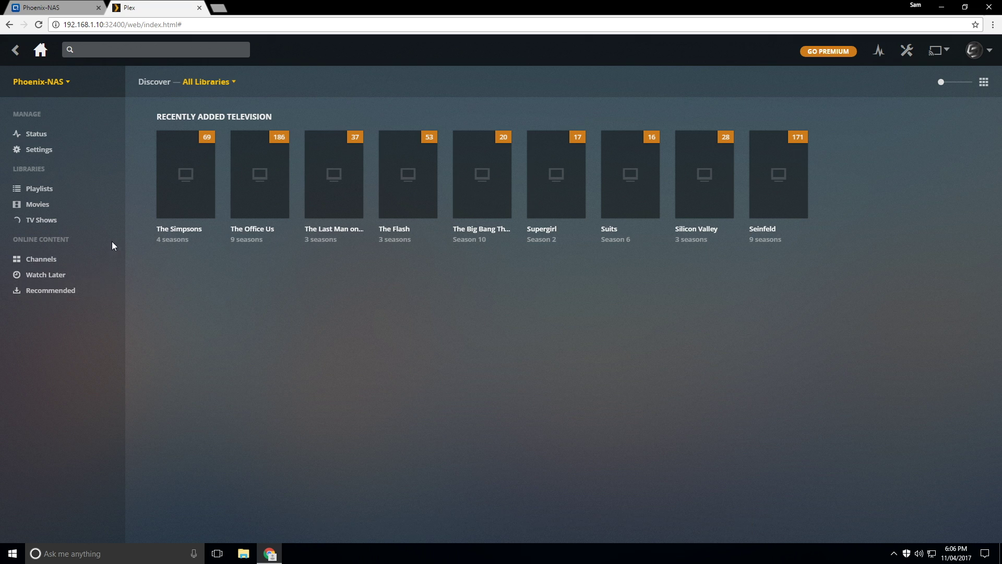
click(77, 229)
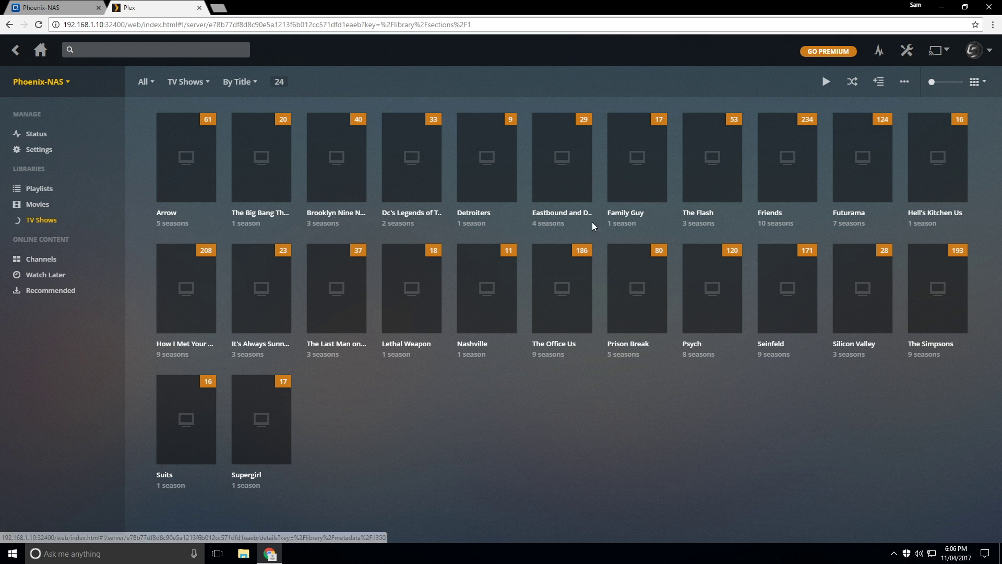
click(71, 205)
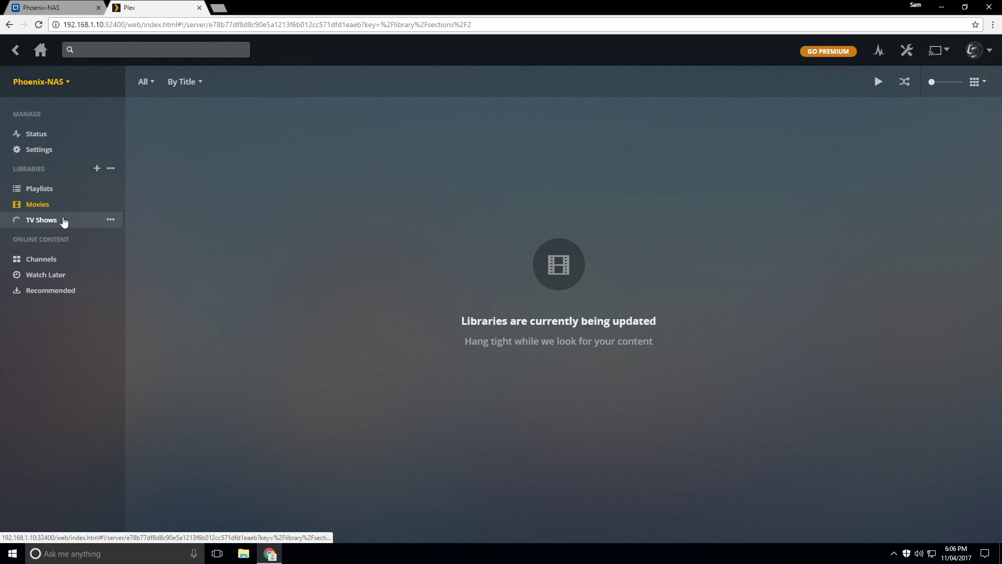
click(64, 222)
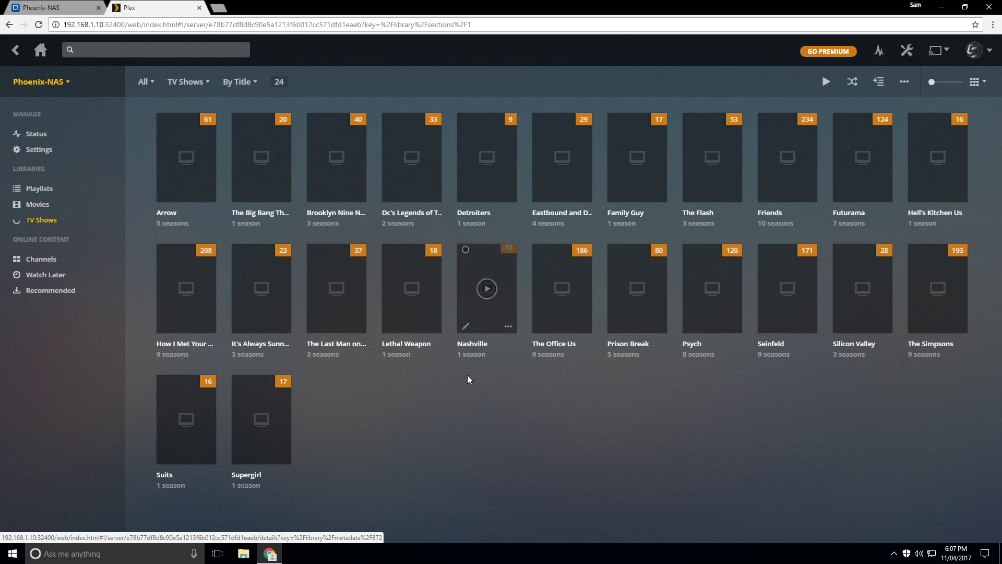
click(907, 52)
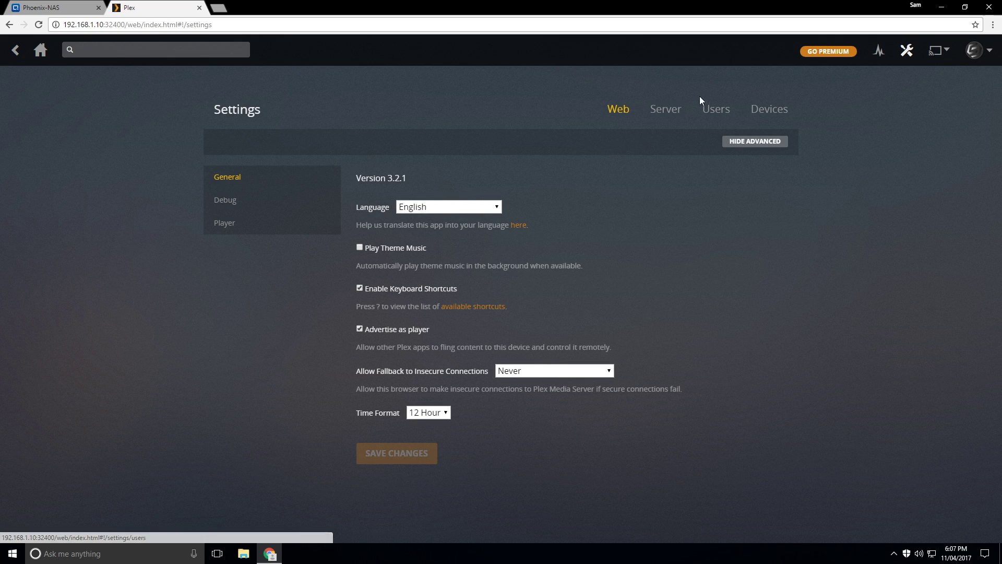
In Server > Library settings, enable periodic library updates every 15 minutes and save
click(658, 111)
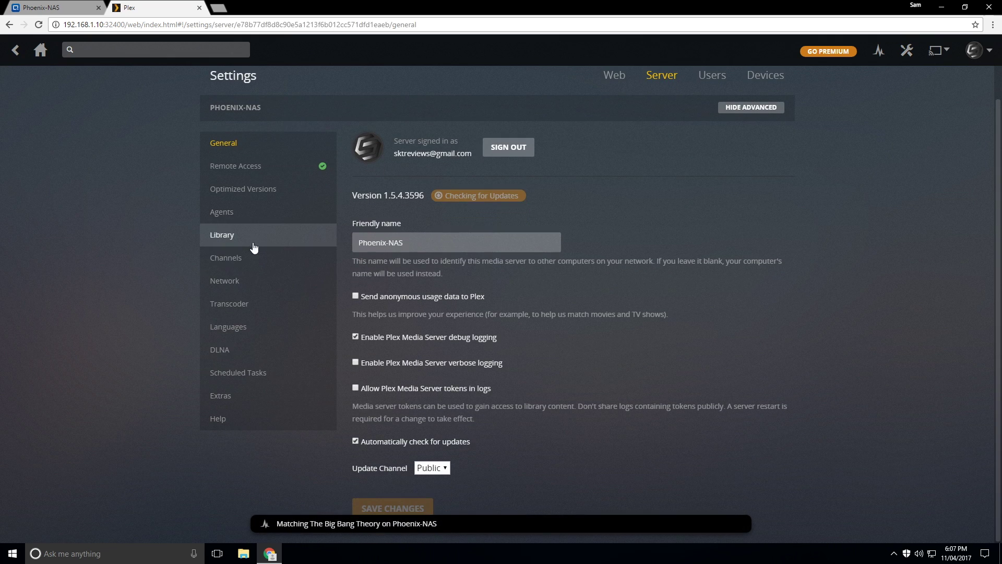
click(245, 269)
scroll(411, 273, down, 2)
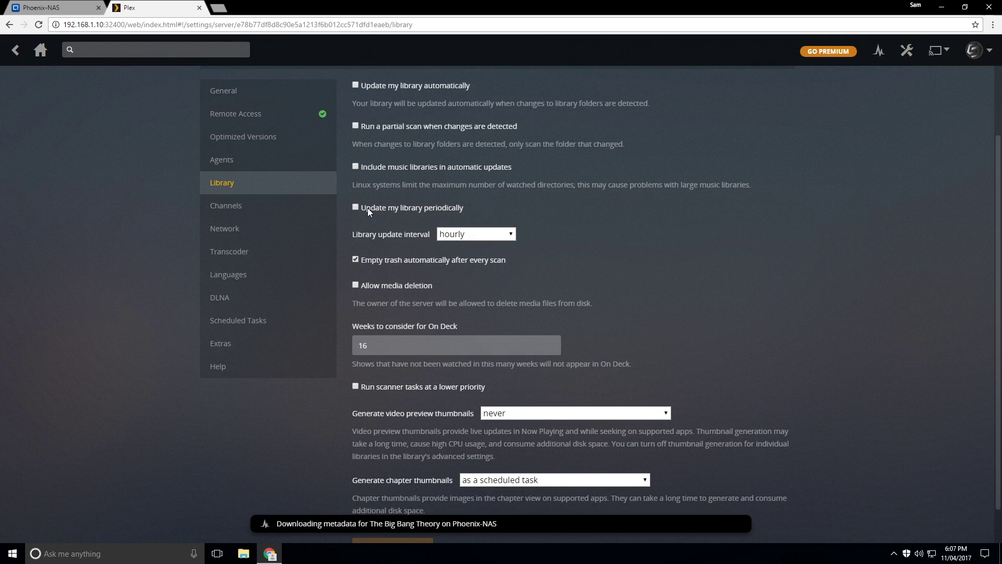
click(411, 207)
click(496, 234)
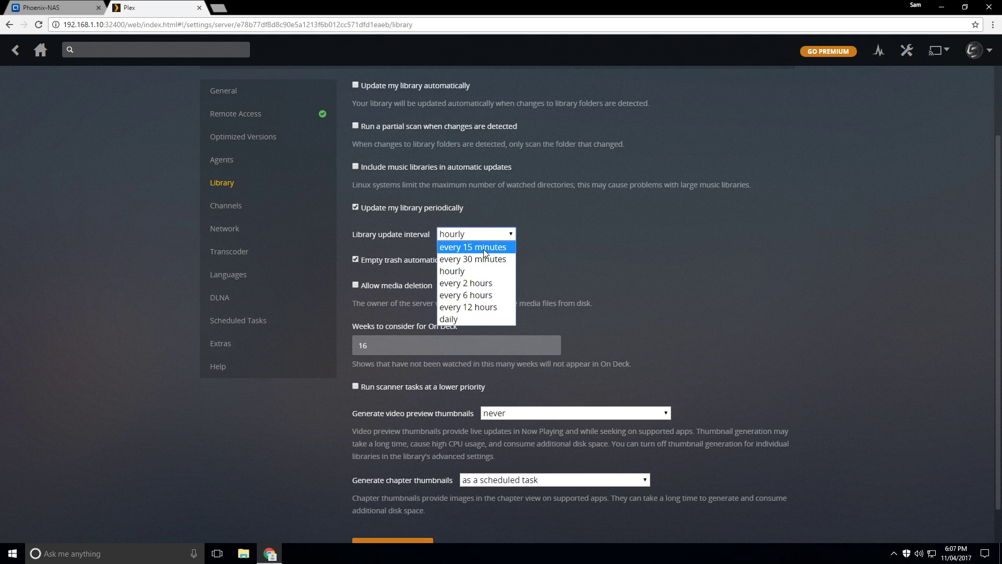
click(489, 249)
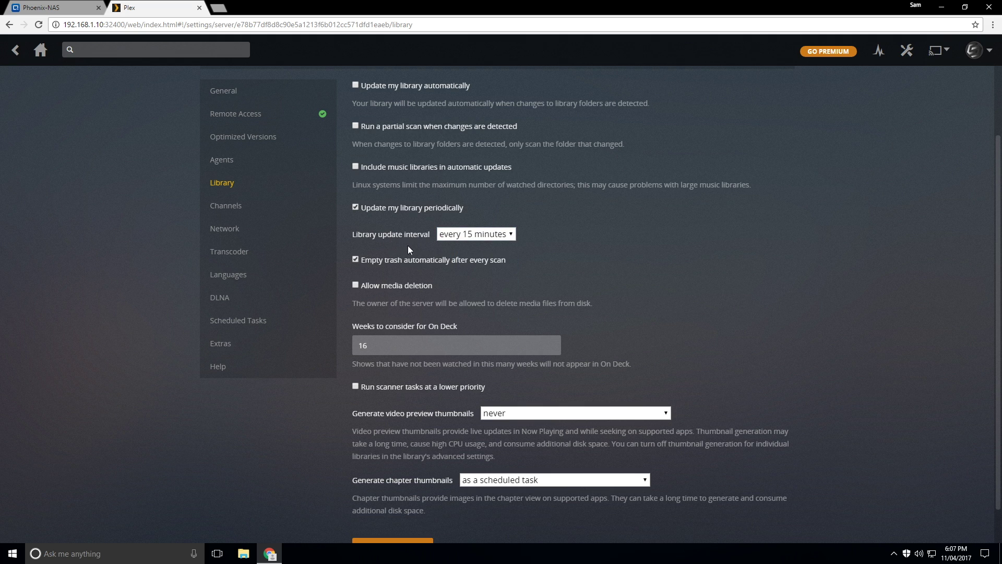
scroll(408, 246, down, 1)
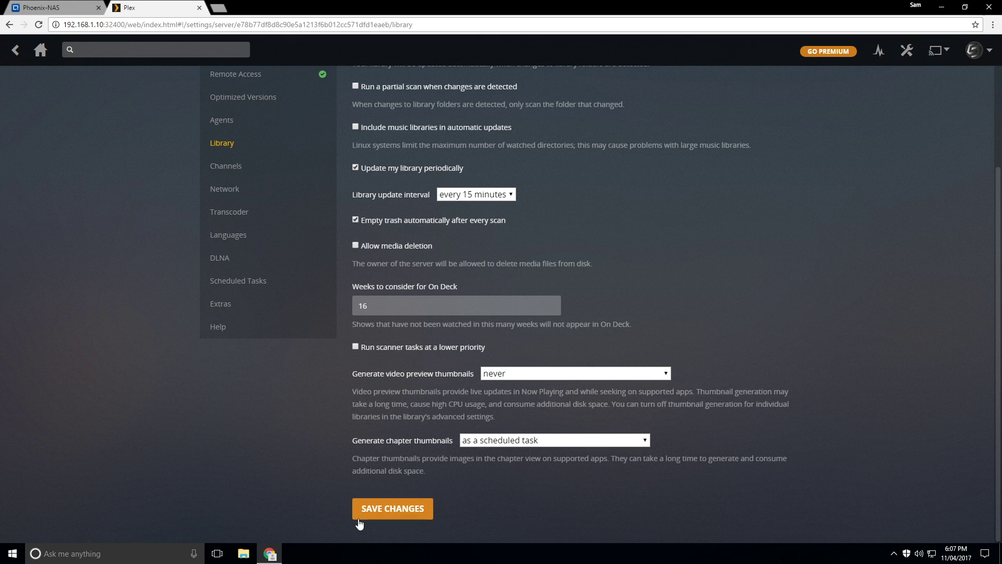
click(360, 523)
scroll(410, 457, up, 3)
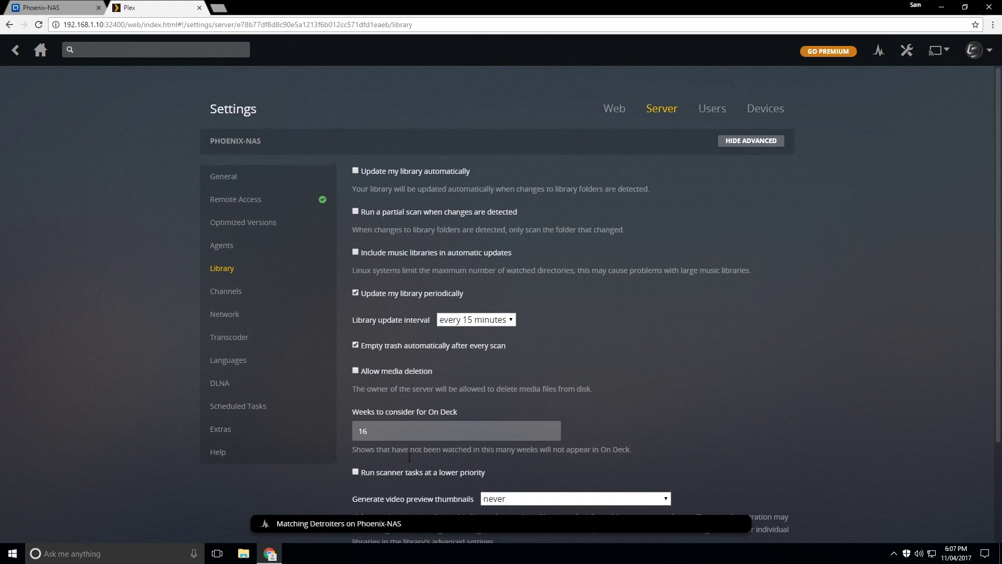
click(41, 50)
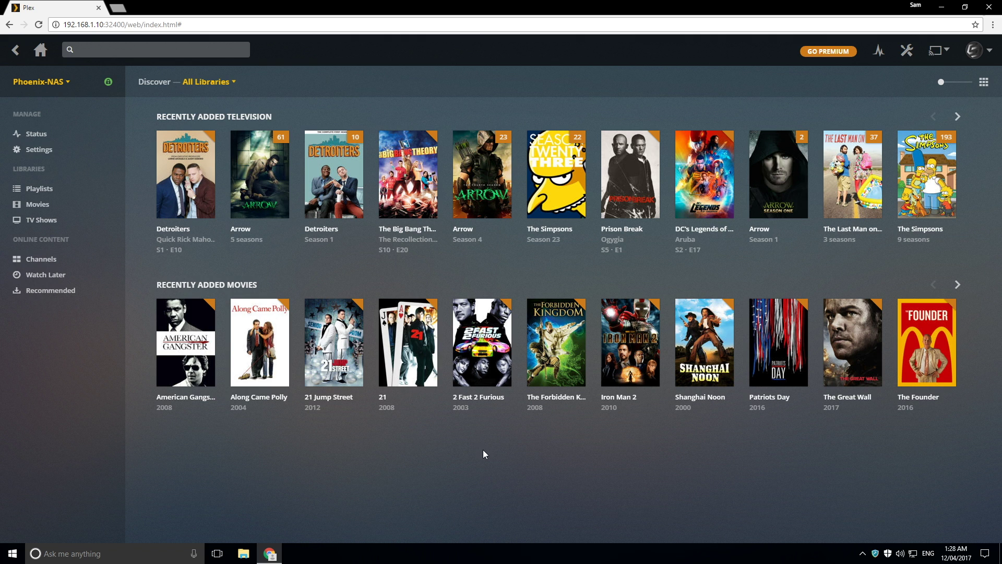
In Movies, edit Beverly Hills Cop's Poster tab, choose the palm-tree artwork, and save
click(36, 204)
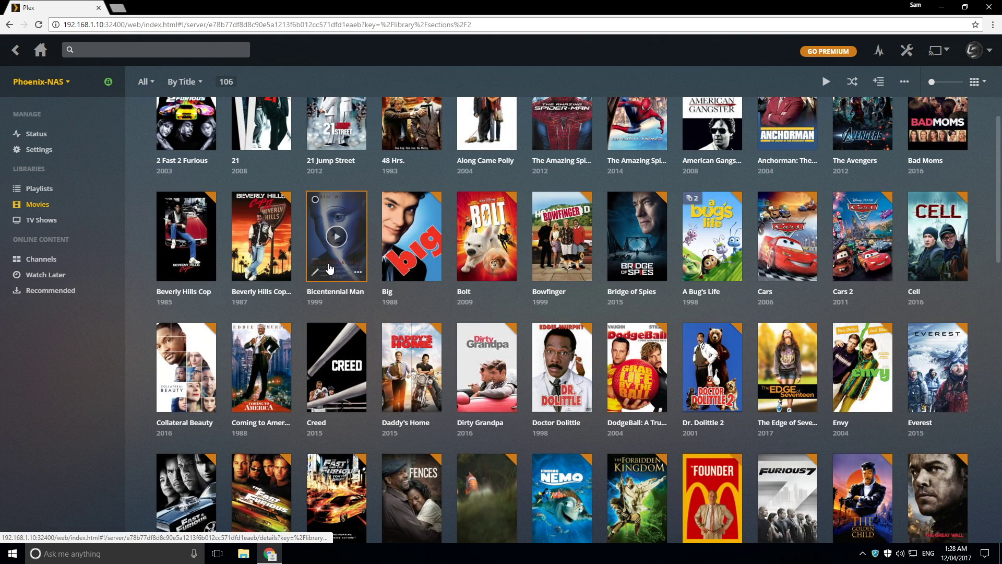
scroll(524, 373, up, 1)
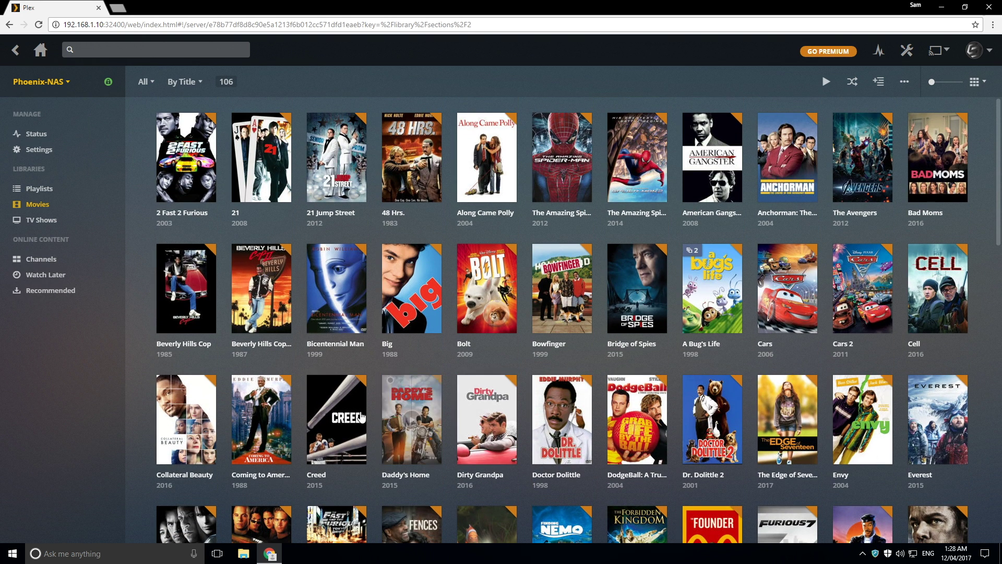
mouse_move(165, 330)
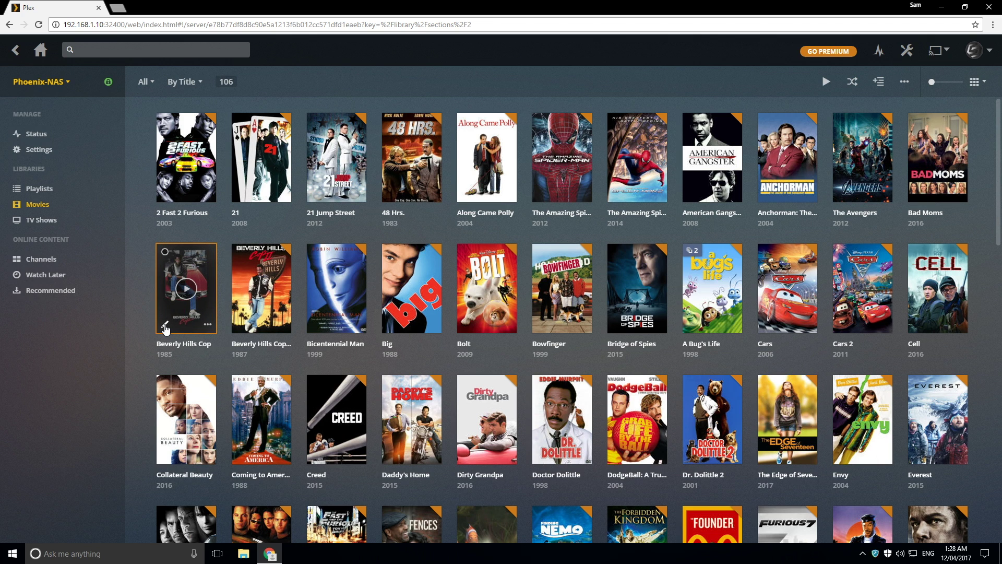
click(166, 326)
click(349, 189)
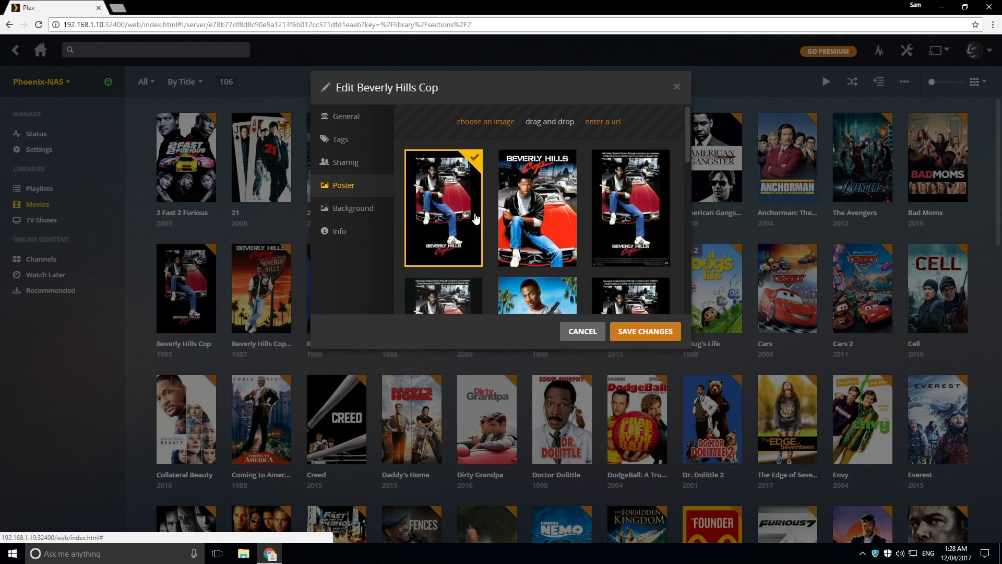
scroll(527, 246, down, 3)
scroll(526, 238, up, 3)
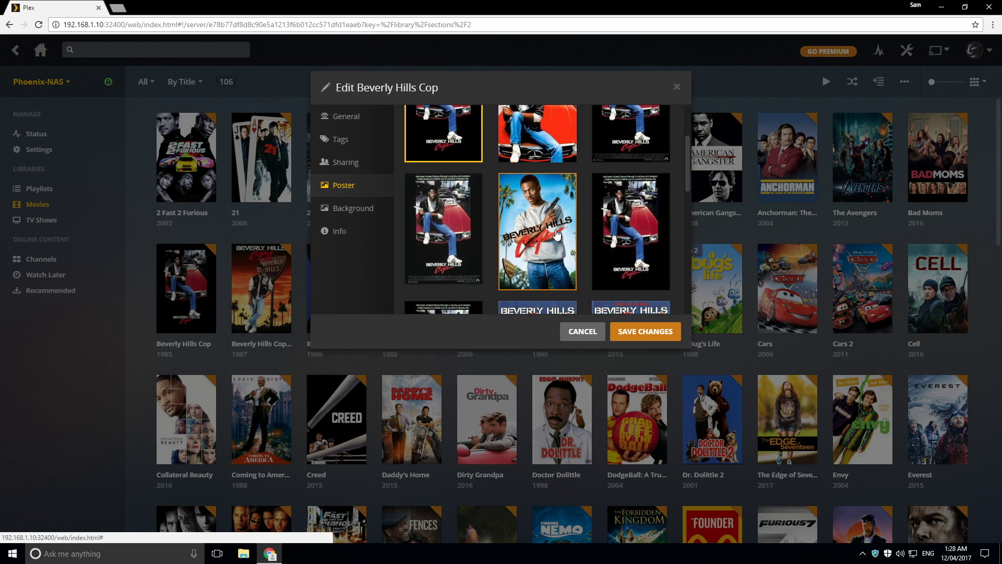
scroll(566, 216, down, 2)
click(566, 216)
click(632, 336)
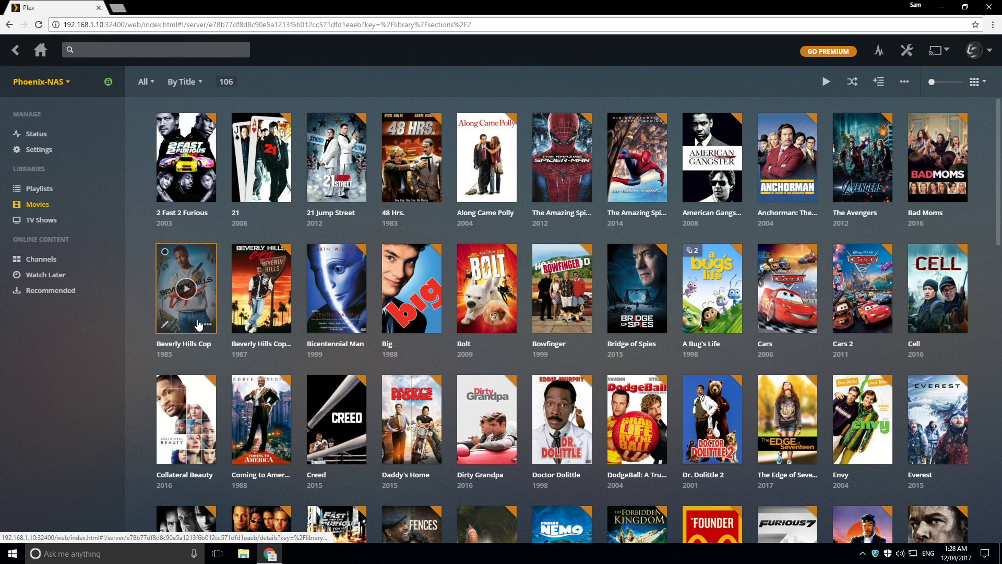
Open Beverly Hills Cop's details page and review its subtitle choices, leaving None
click(211, 301)
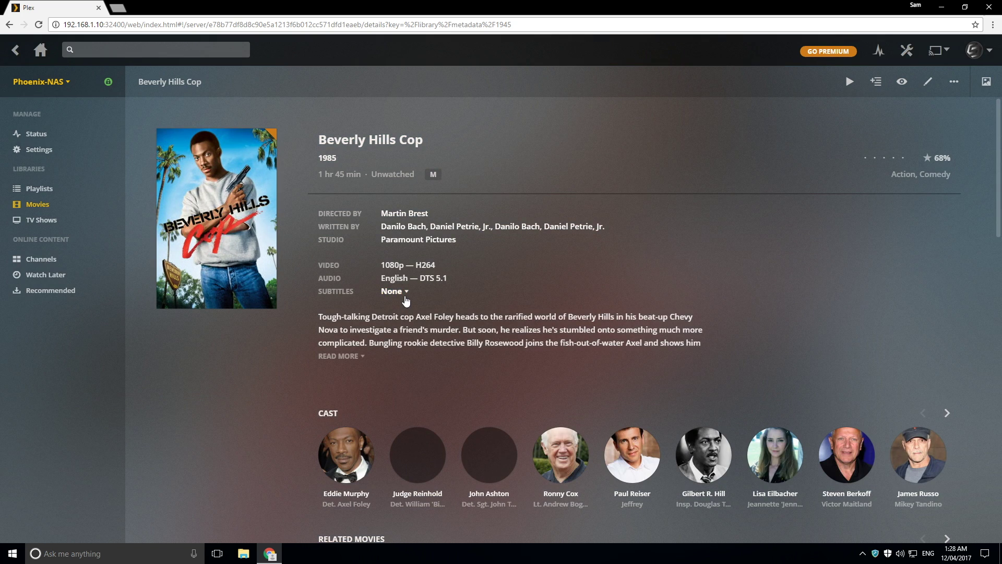
click(394, 292)
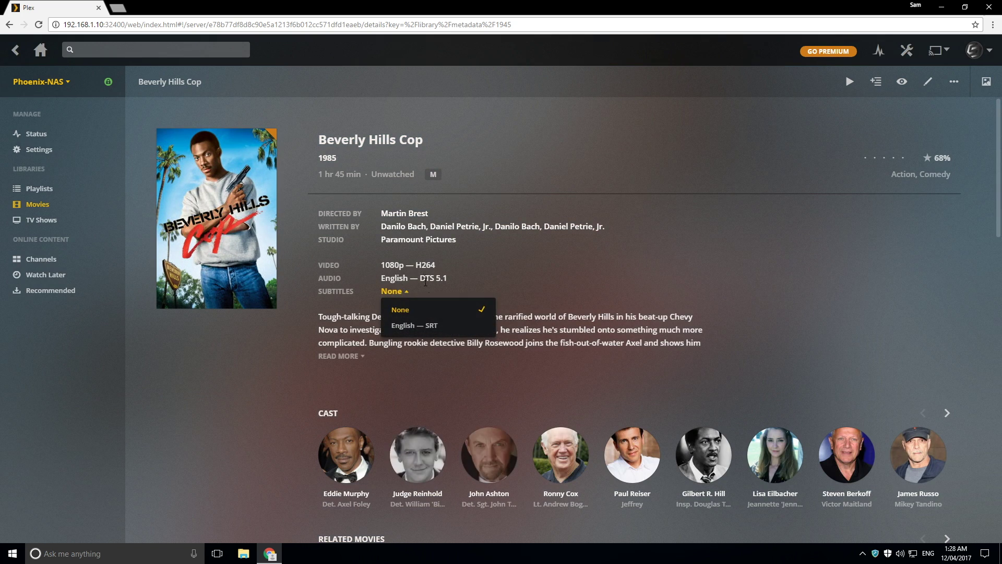
click(556, 299)
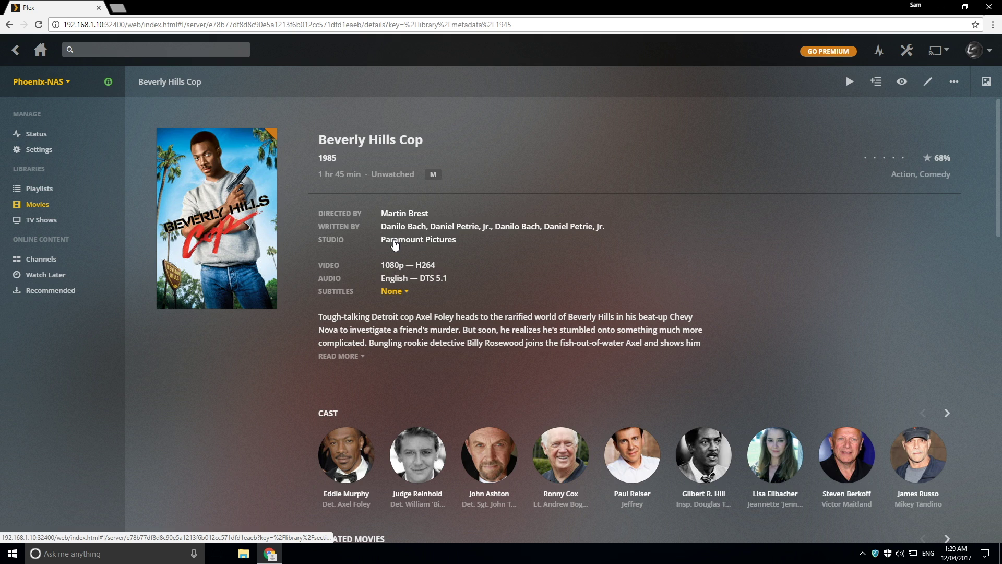
Browse the Paramount Pictures and Eddie Murphy movie lists, then return to the home screen
click(396, 242)
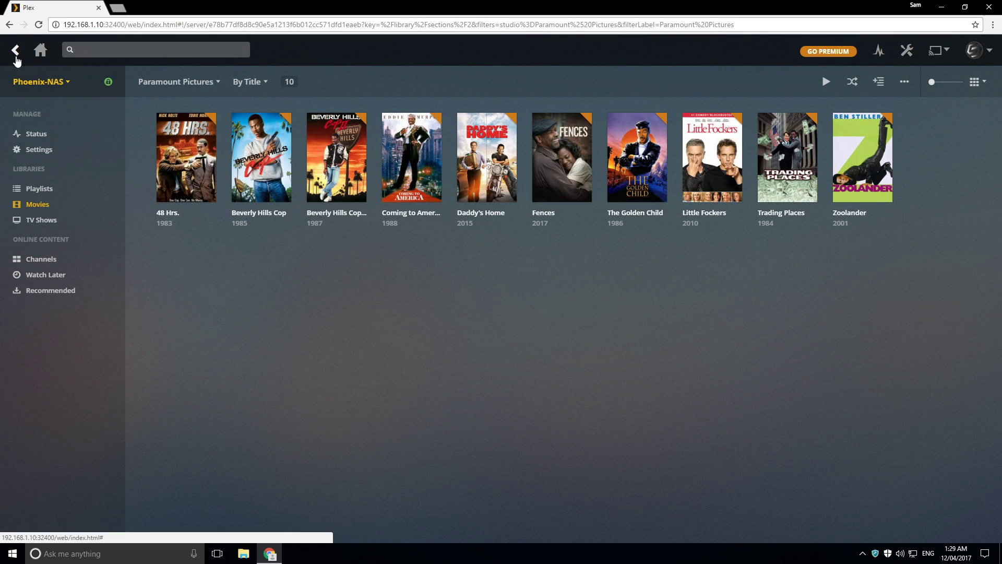
click(16, 50)
scroll(385, 414, down, 2)
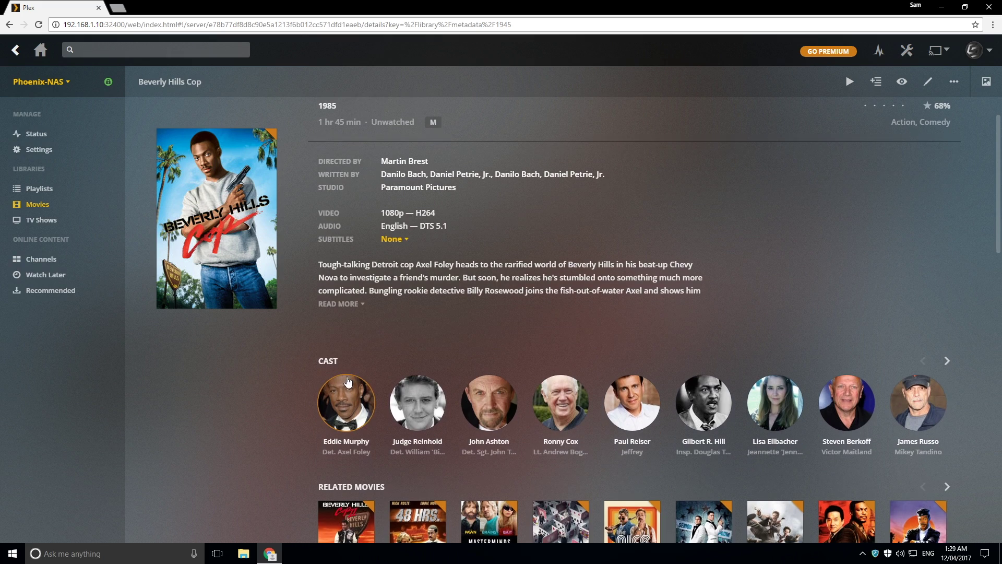
scroll(386, 372, down, 5)
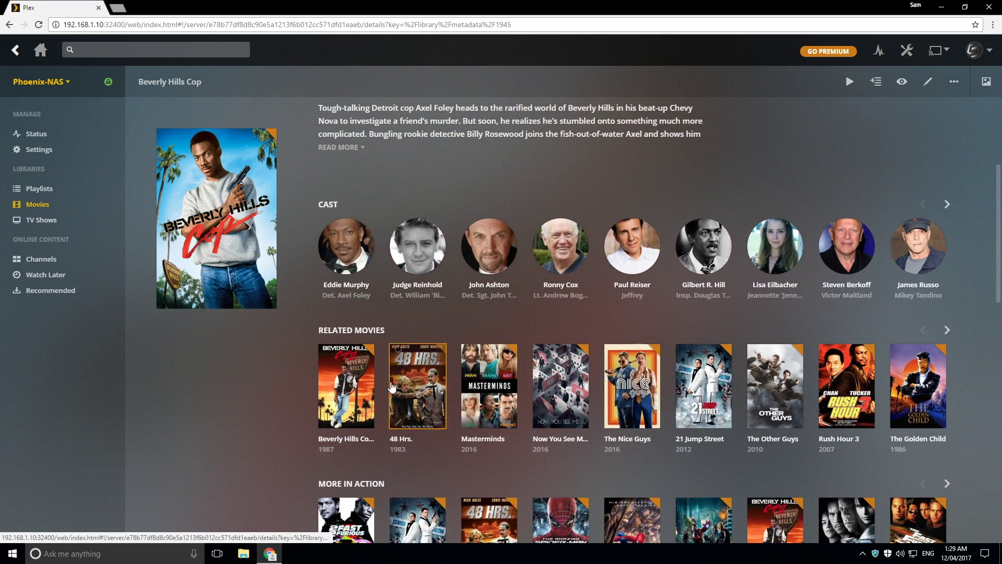
scroll(386, 372, up, 6)
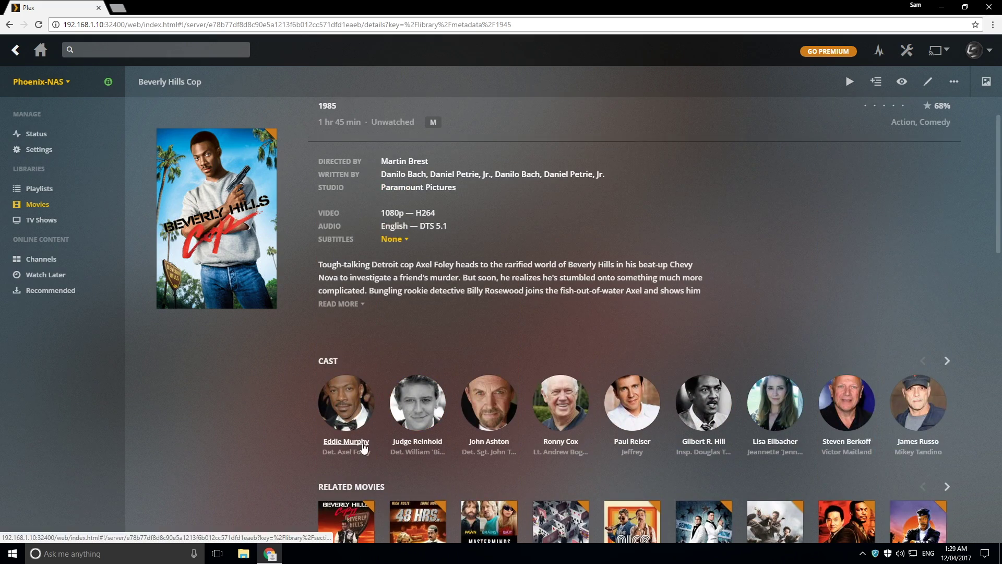
click(359, 444)
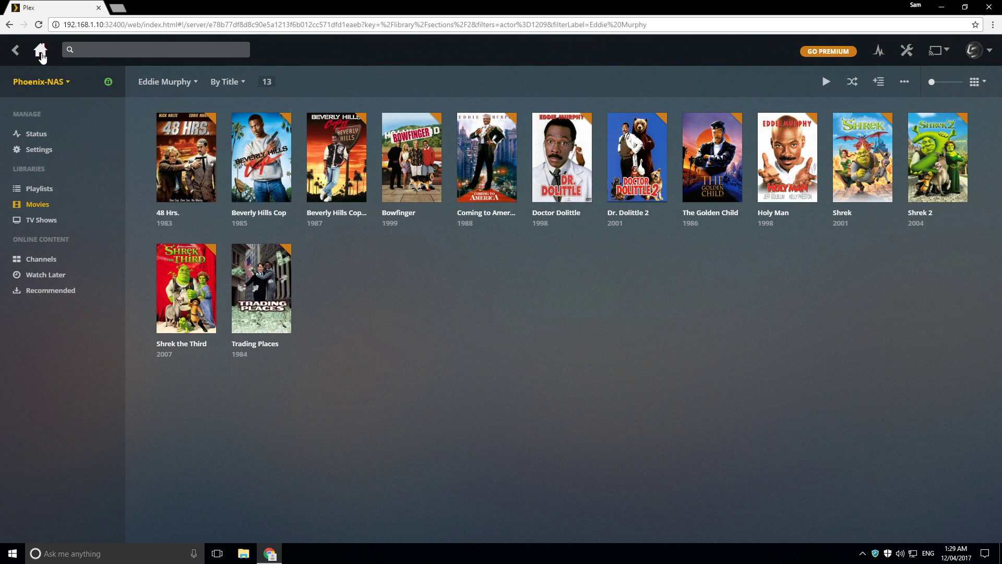
click(40, 51)
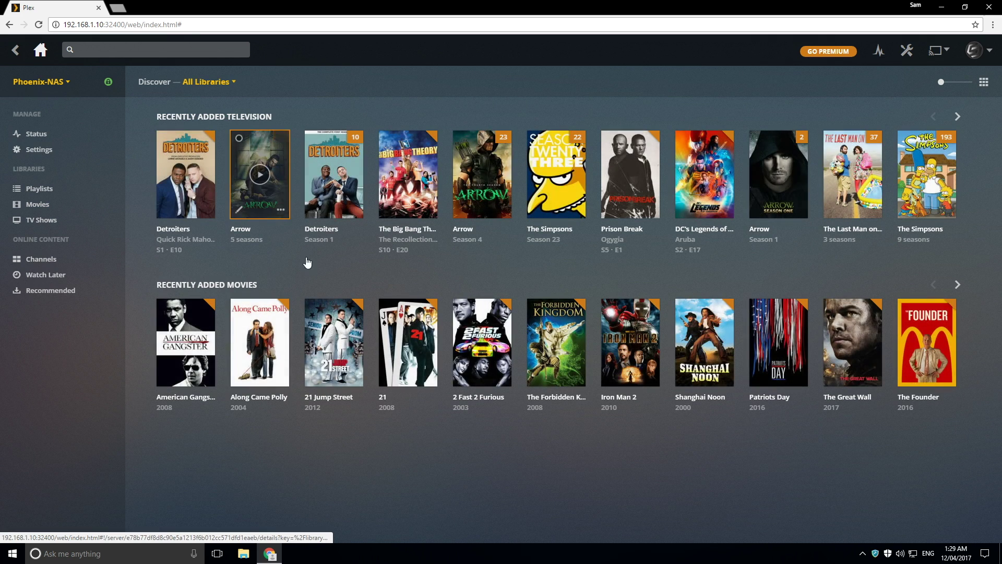
click(39, 220)
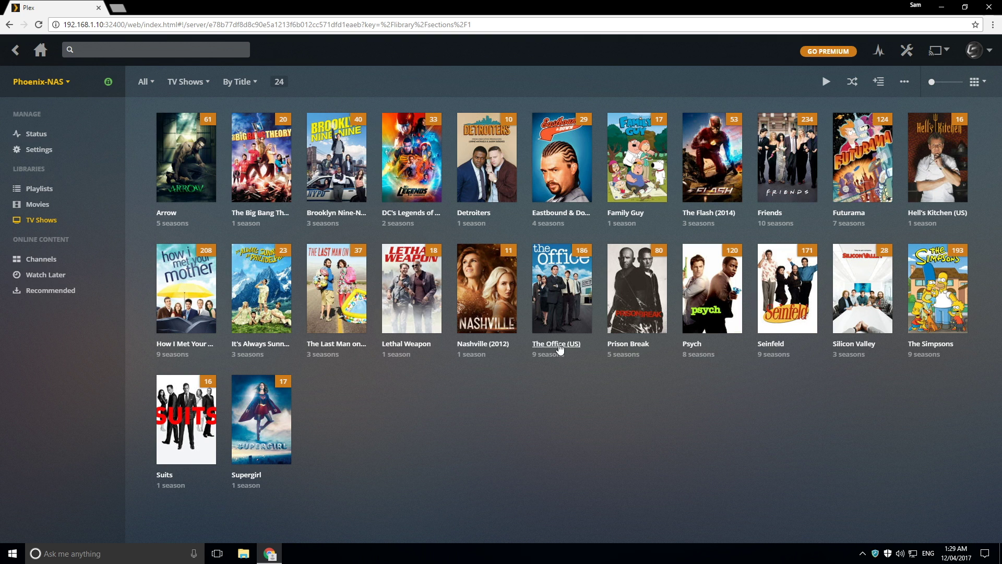
mouse_move(431, 332)
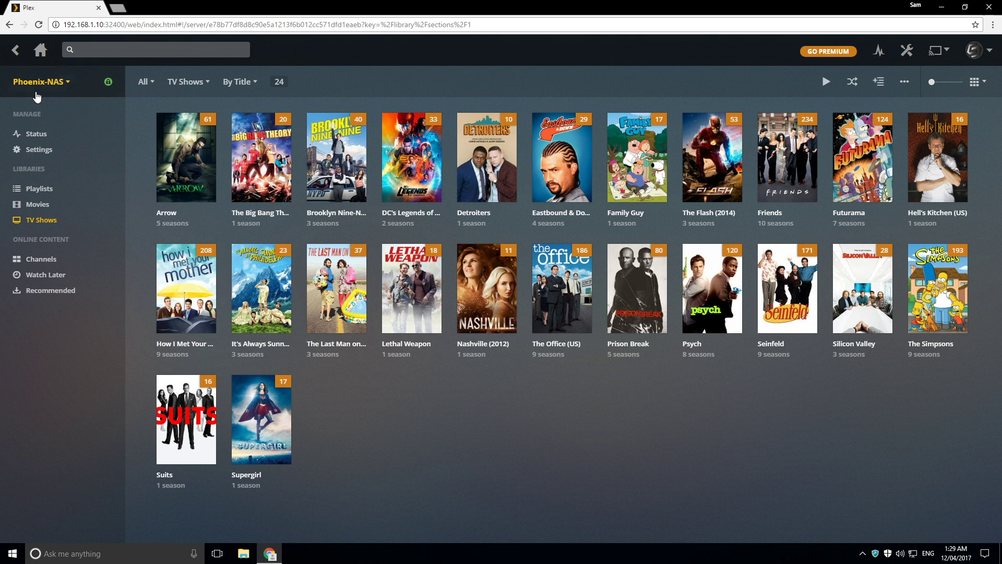
click(40, 50)
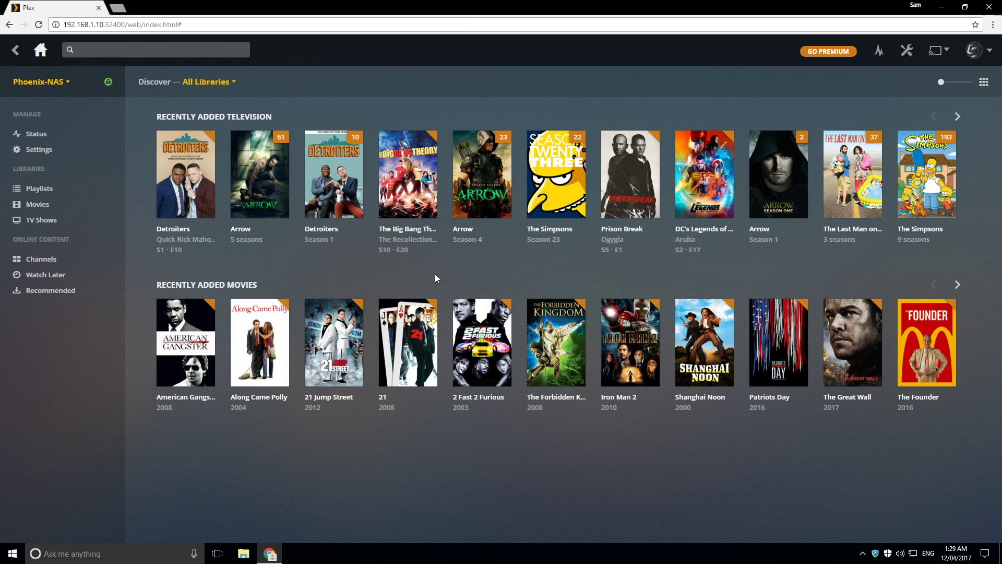